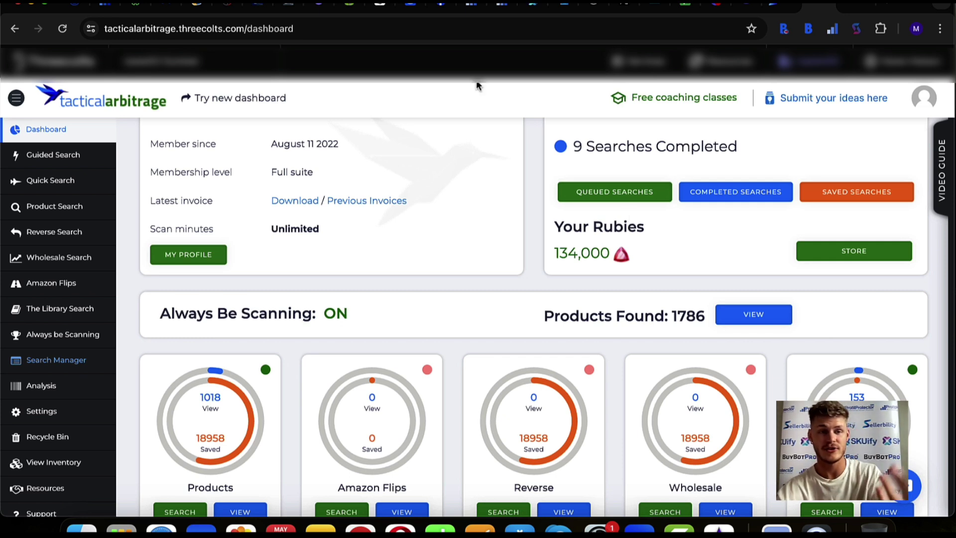
# Look over the new version of the dashboard and the Quick Search page
pyautogui.click(240, 106)
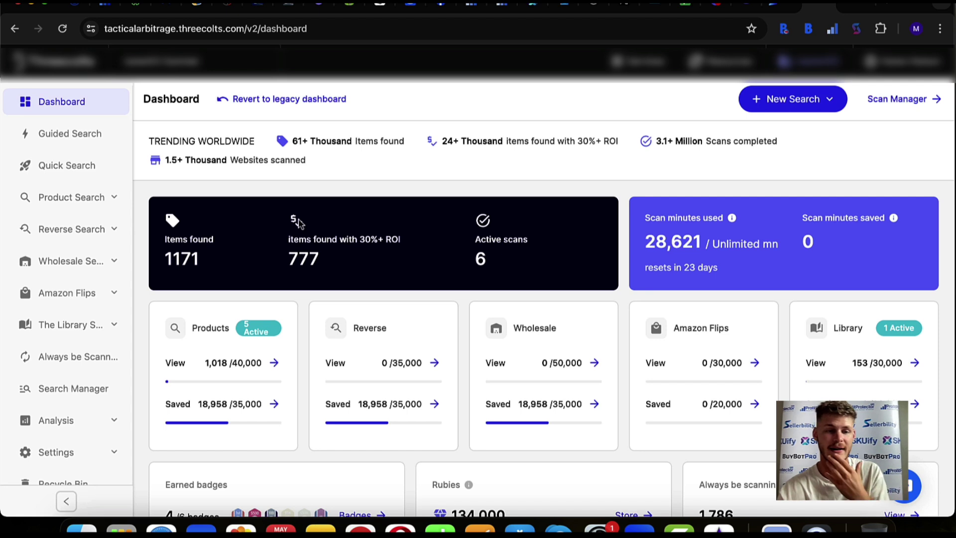
pyautogui.click(75, 171)
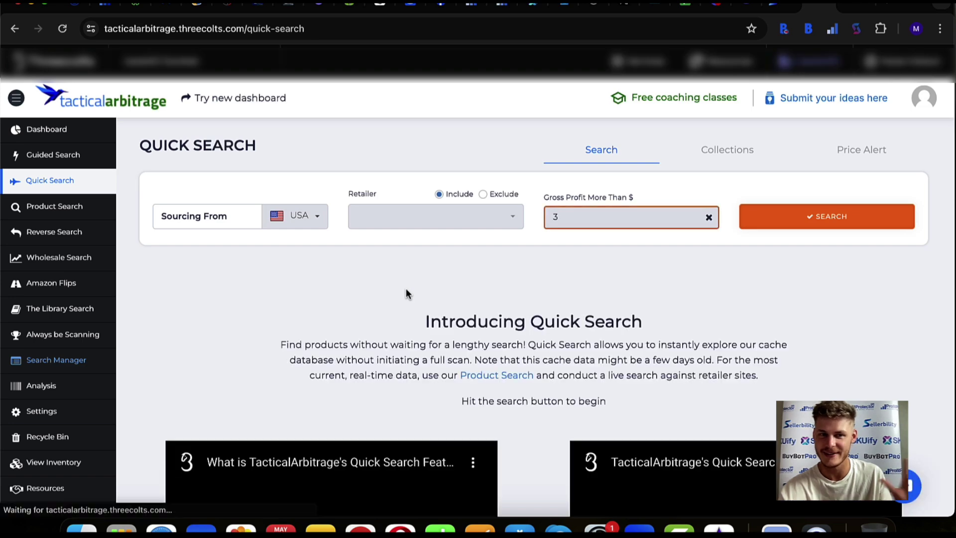
pyautogui.click(47, 156)
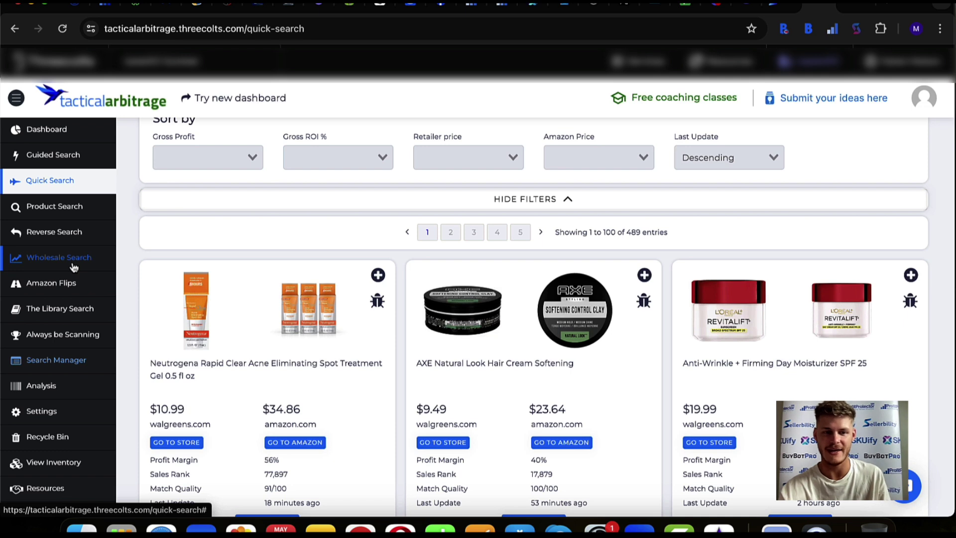
# Run a guided search by category for Toys on walmart.com and target.com, using the Action & Toy Figures sub-category
pyautogui.click(67, 157)
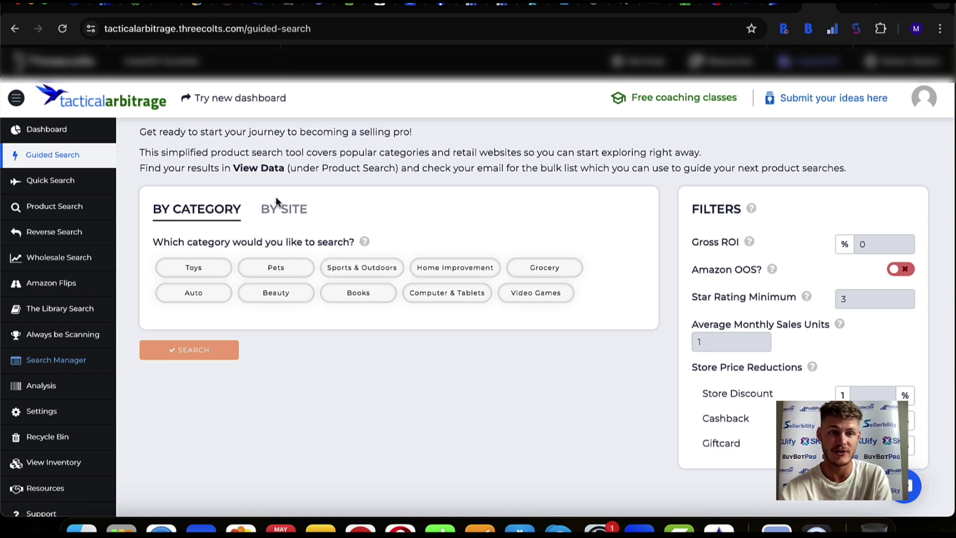
pyautogui.click(263, 210)
pyautogui.click(232, 211)
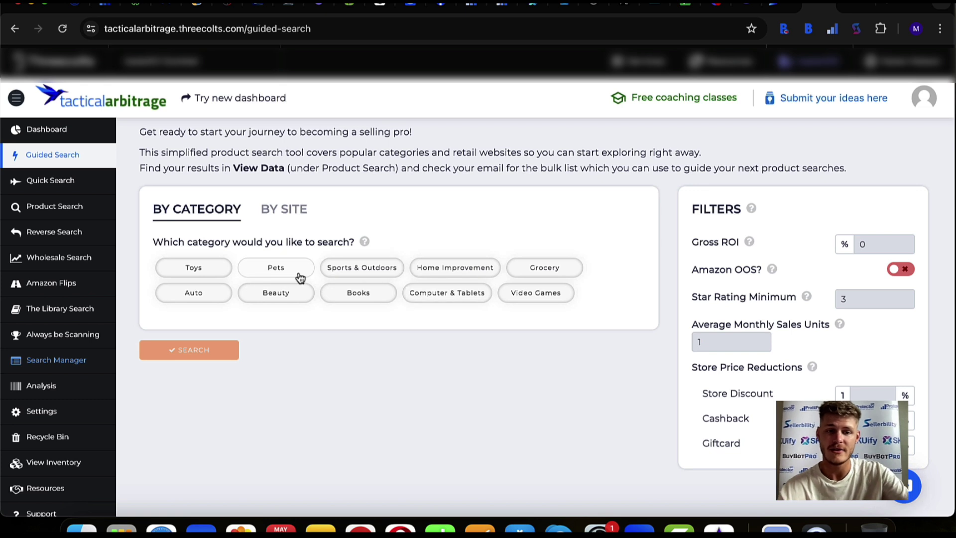
pyautogui.click(222, 273)
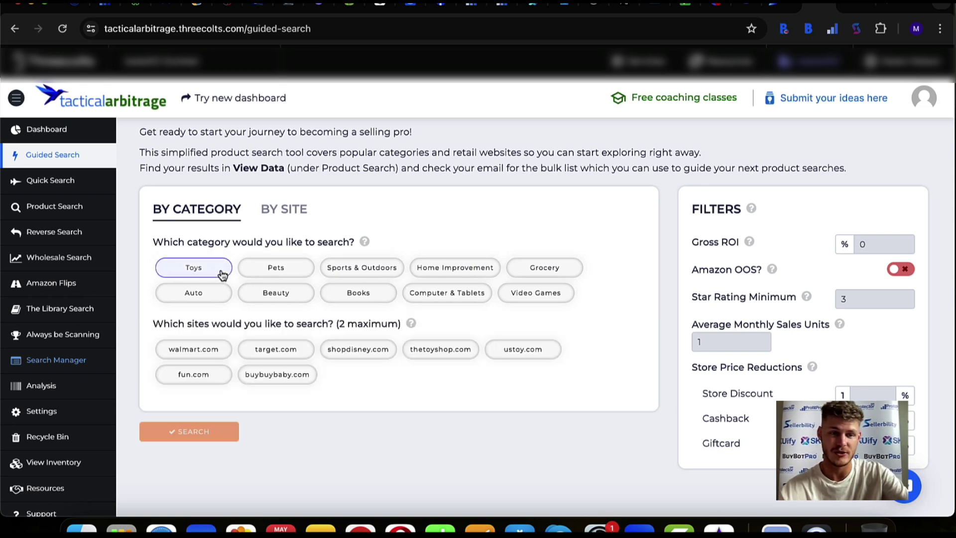
pyautogui.click(193, 349)
pyautogui.click(270, 351)
pyautogui.scroll(-1, 289, 392)
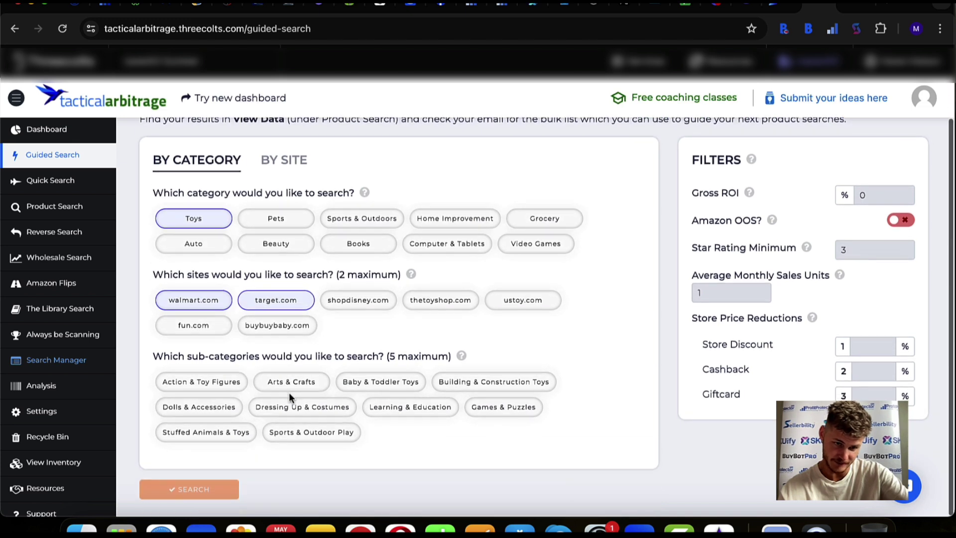
pyautogui.click(193, 391)
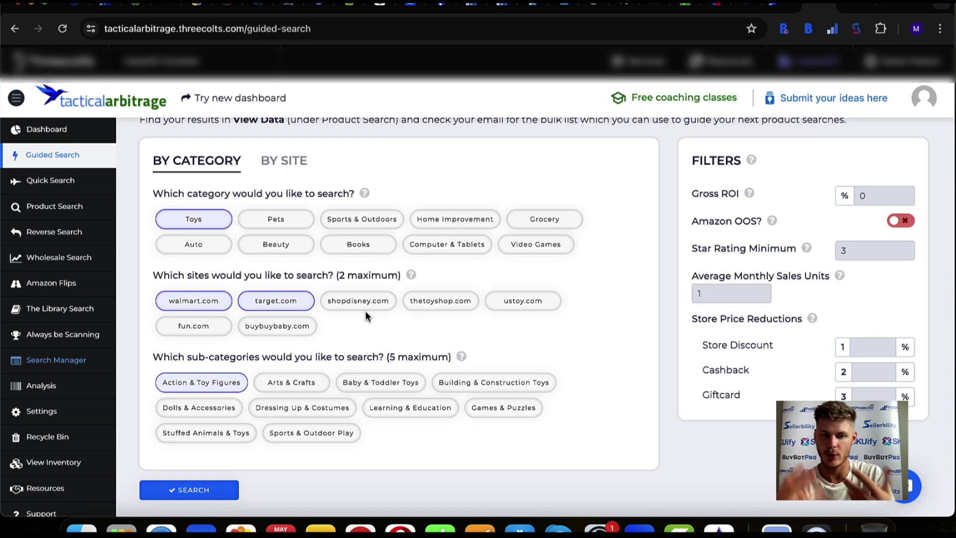
pyautogui.click(201, 494)
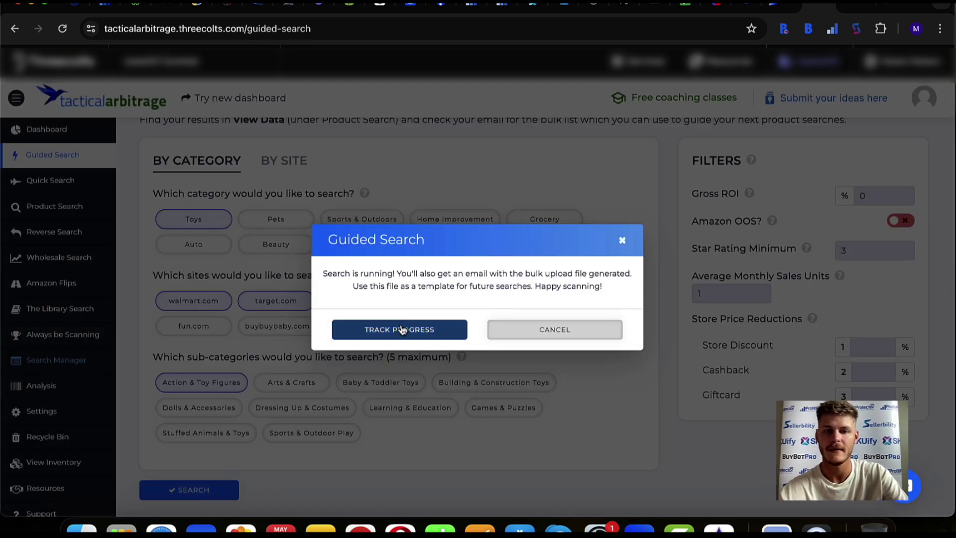
# Track the progress of the queued searches and view the result data of the running Library Search
pyautogui.click(399, 331)
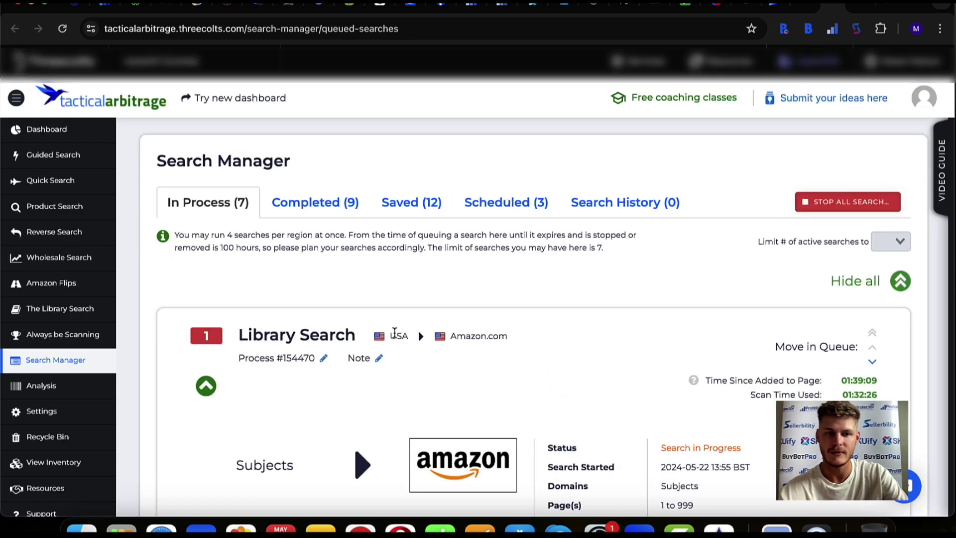
pyautogui.scroll(-5, 393, 330)
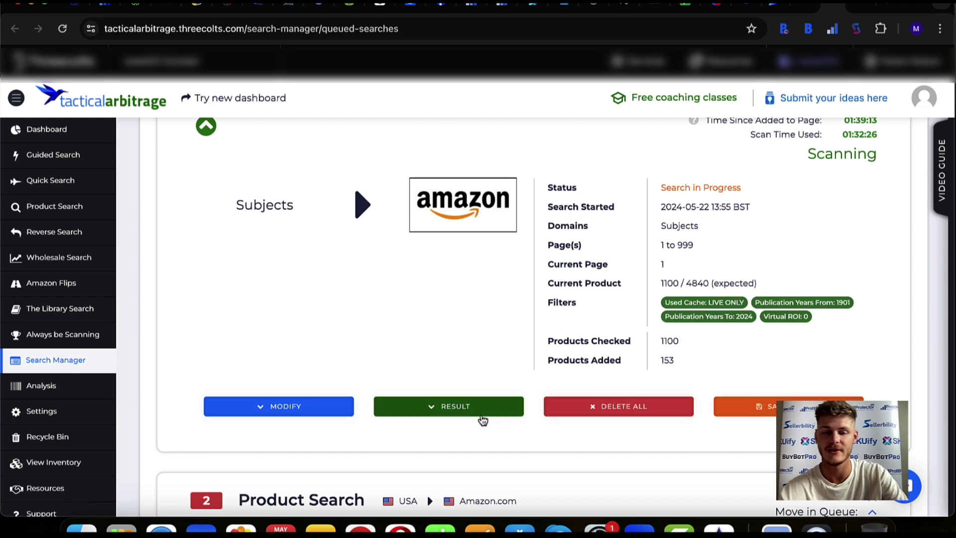
pyautogui.scroll(1, 482, 419)
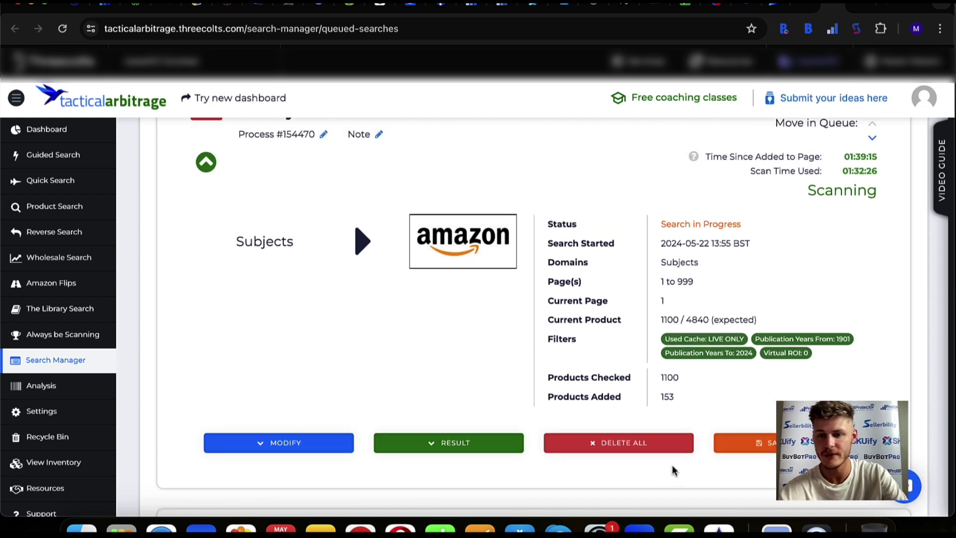
pyautogui.click(406, 444)
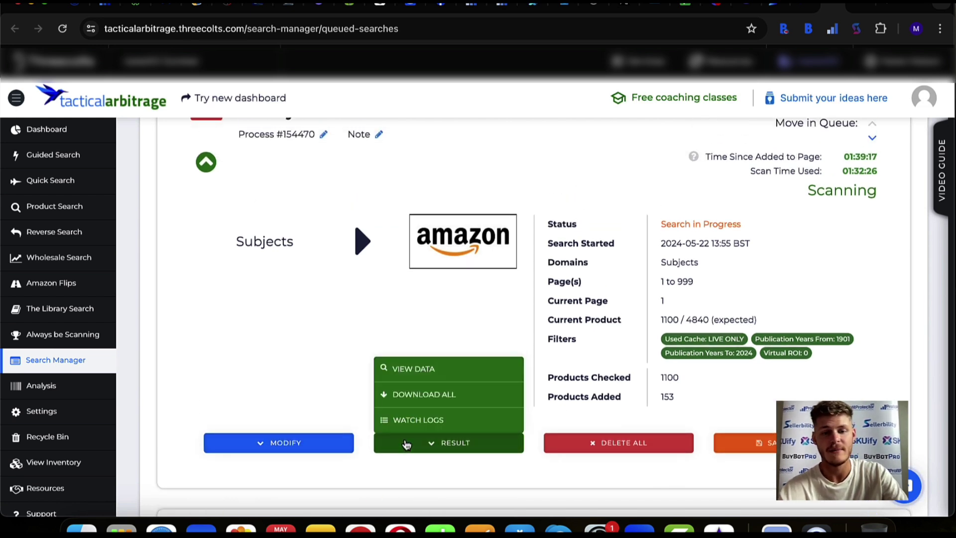
pyautogui.click(424, 374)
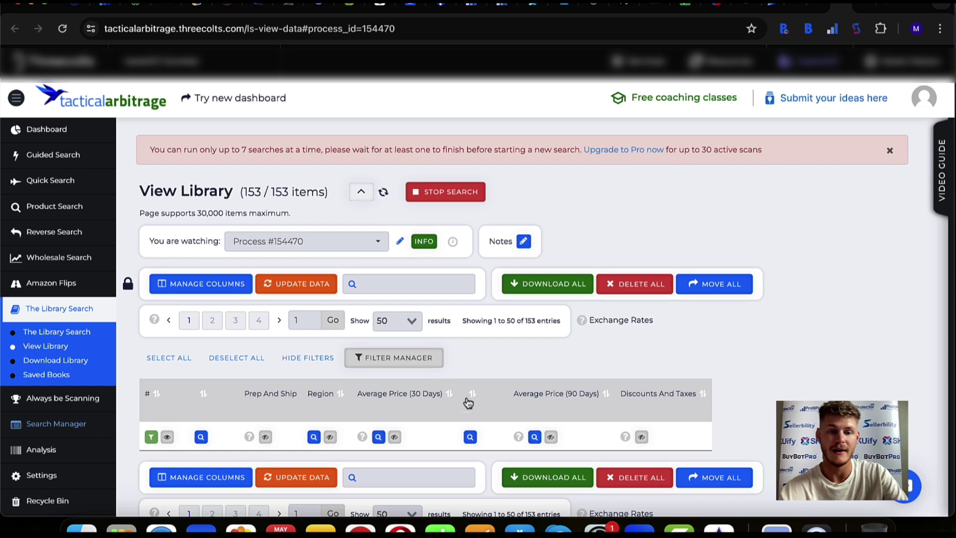
pyautogui.scroll(-3, 558, 339)
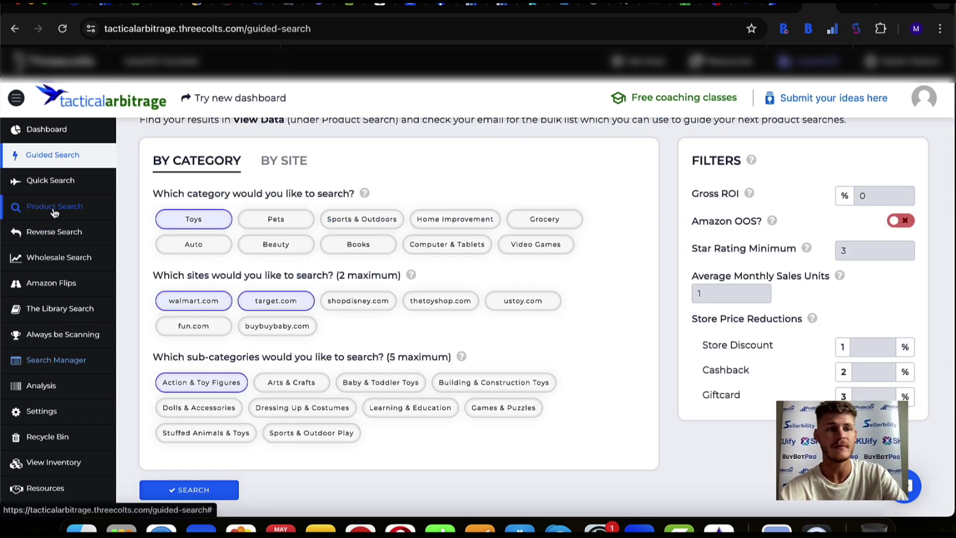
# Revisit Quick Search and open the Product Search page
pyautogui.click(46, 183)
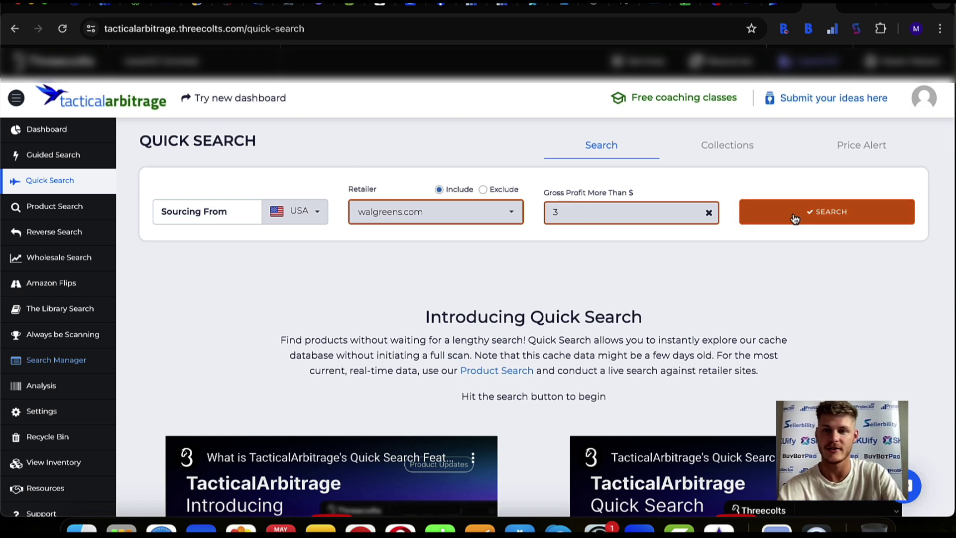
pyautogui.click(77, 207)
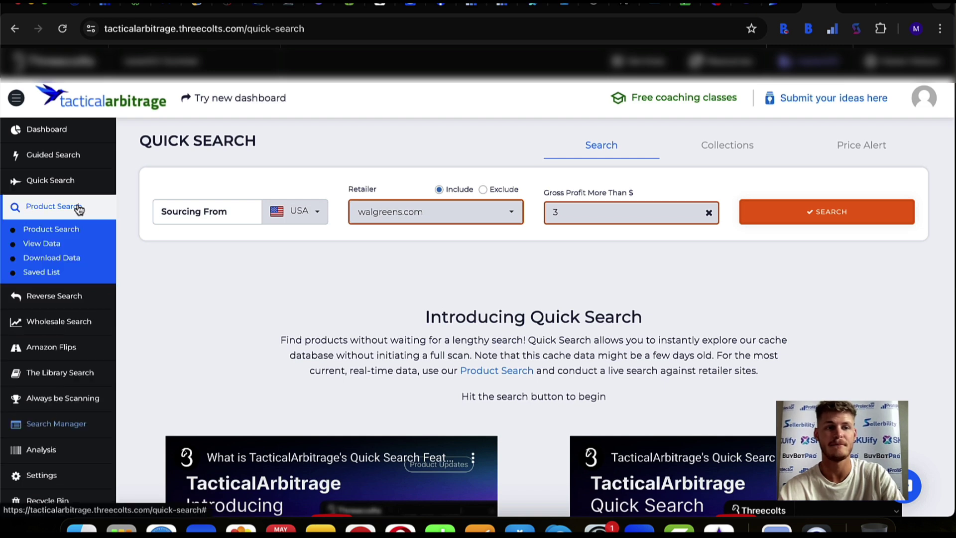
pyautogui.click(89, 231)
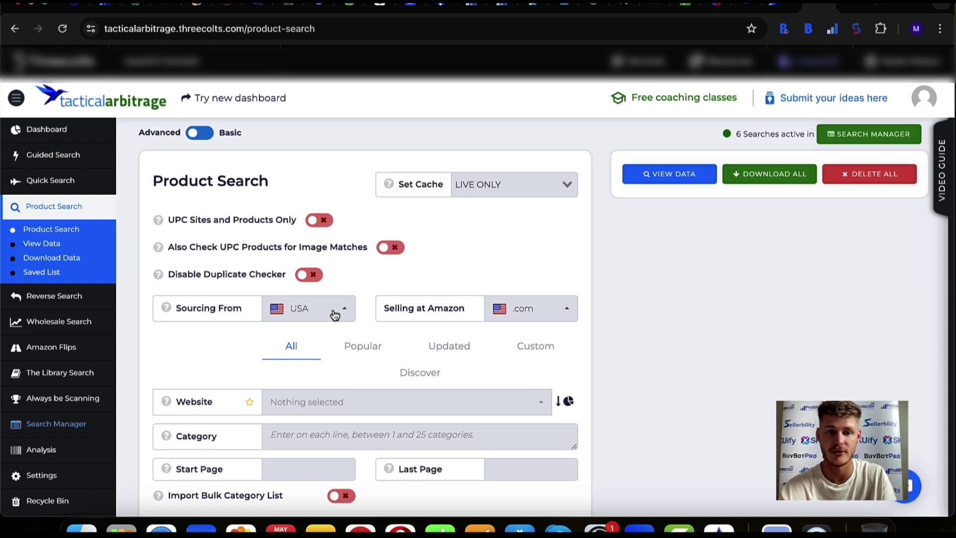
# Browse the source websites available for a product search sourcing from the USA, without choosing one
pyautogui.scroll(-1, 407, 350)
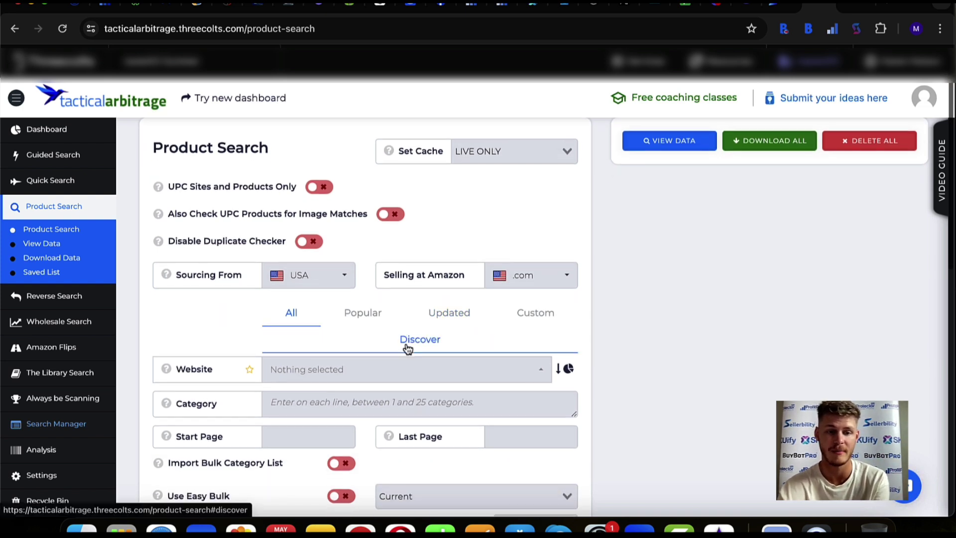
pyautogui.click(391, 369)
pyautogui.scroll(-15, 387, 309)
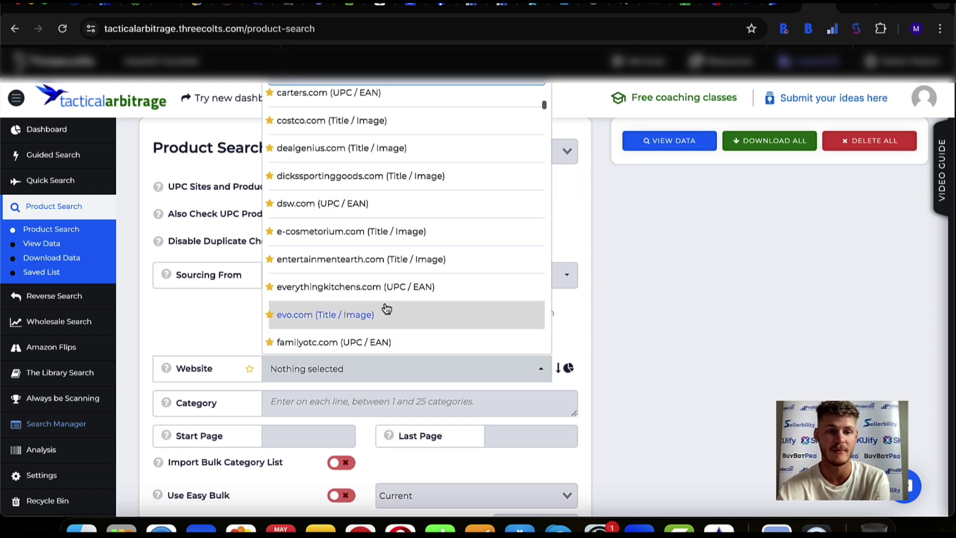
pyautogui.scroll(-20, 386, 307)
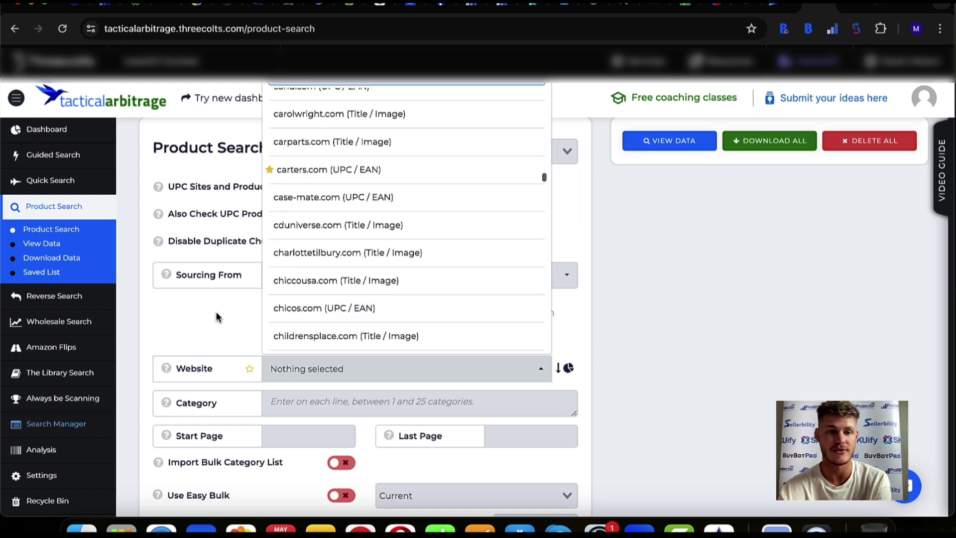
pyautogui.click(201, 320)
pyautogui.click(494, 325)
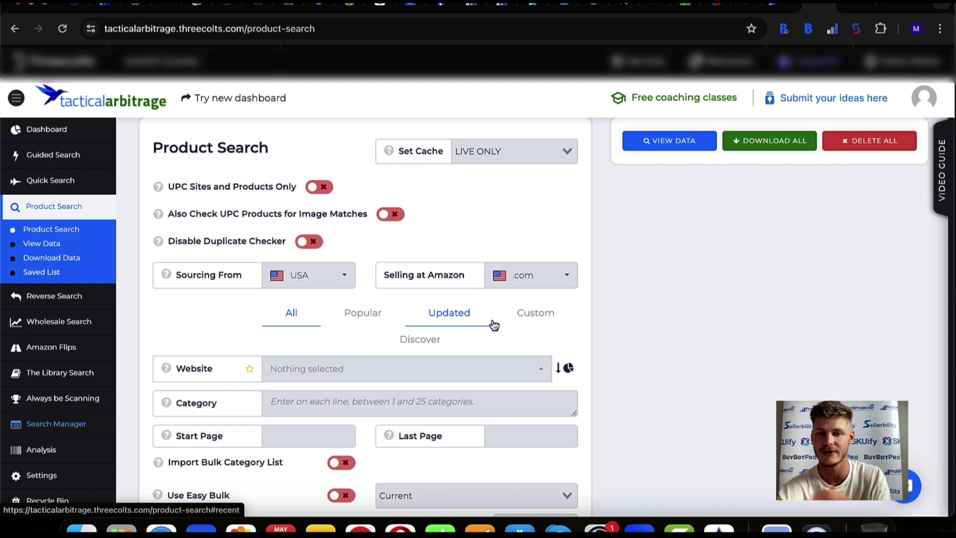
# Examine the remaining product search settings and expand the Source Price Adjustments and Remove filter groups
pyautogui.scroll(-3, 494, 325)
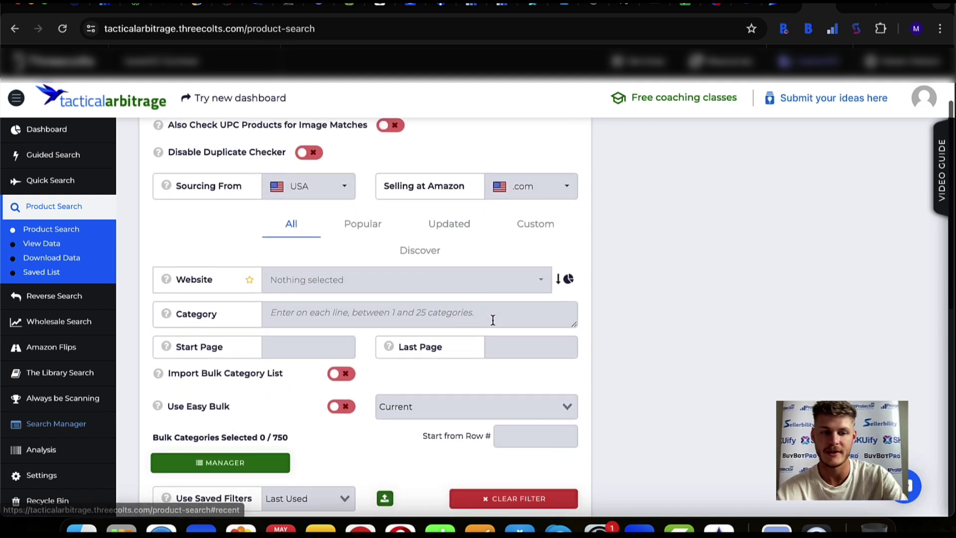
pyautogui.scroll(-5, 390, 351)
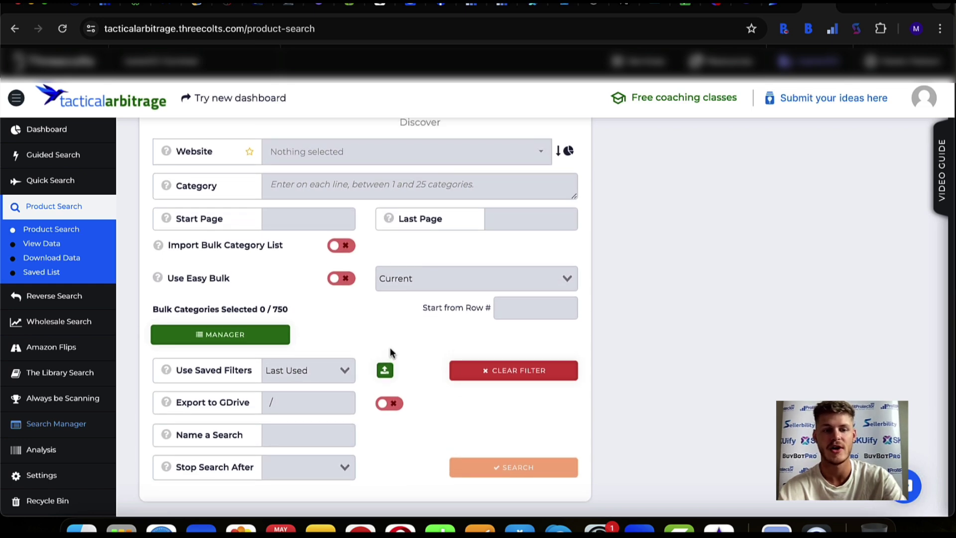
pyautogui.scroll(-10, 390, 351)
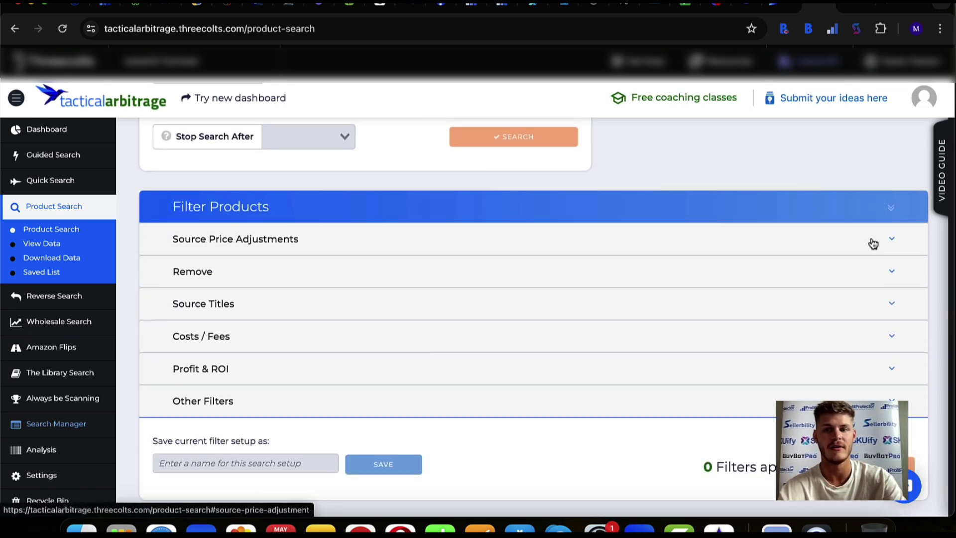
pyautogui.click(883, 243)
pyautogui.scroll(-3, 894, 383)
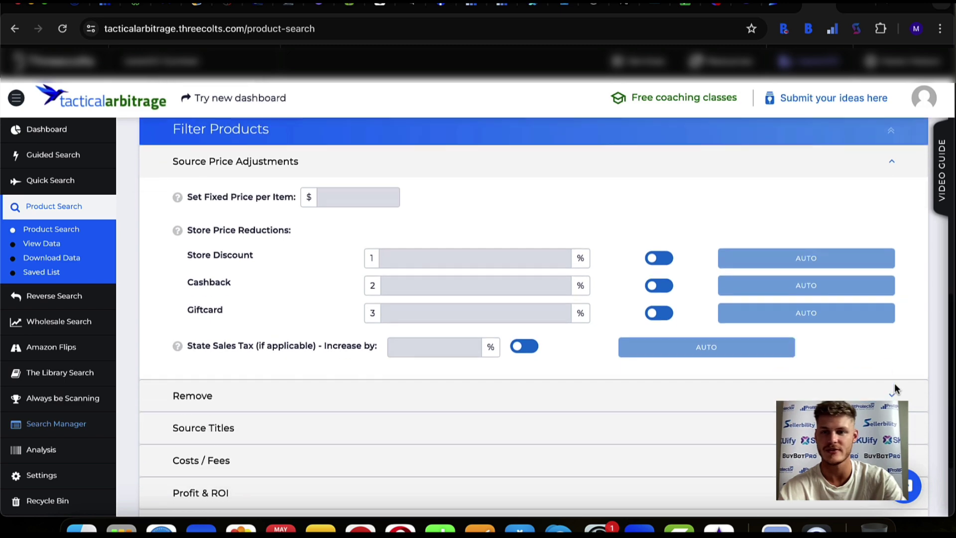
pyautogui.click(888, 382)
pyautogui.scroll(-12, 885, 385)
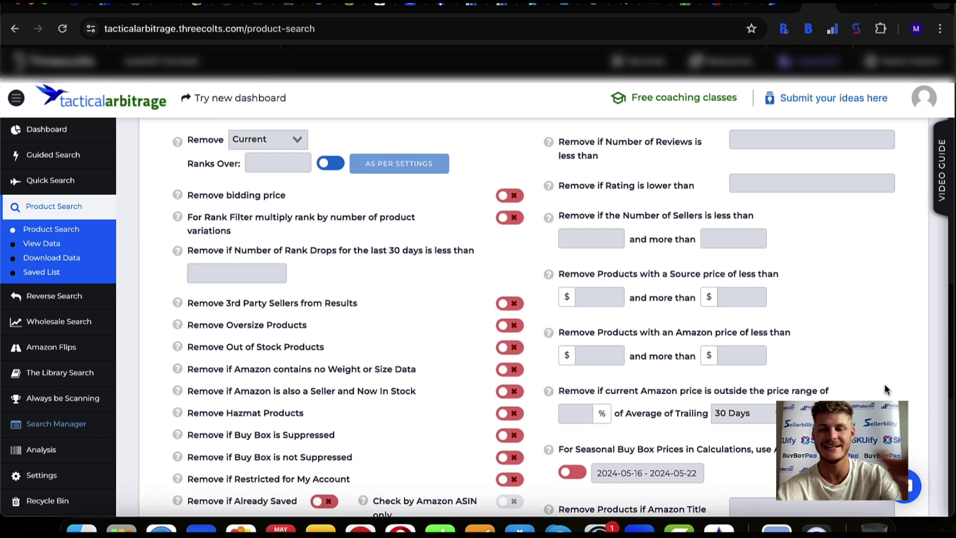
pyautogui.scroll(-2, 885, 390)
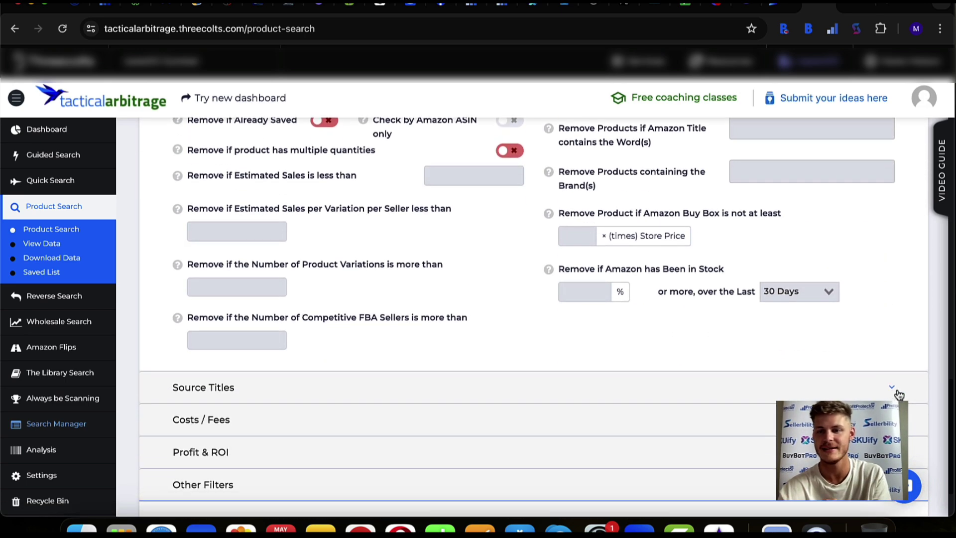
# Expand the Source Titles, Costs / Fees, Profit & ROI and Other Filters groups to examine their options
pyautogui.click(892, 388)
pyautogui.scroll(-4, 891, 394)
pyautogui.click(892, 339)
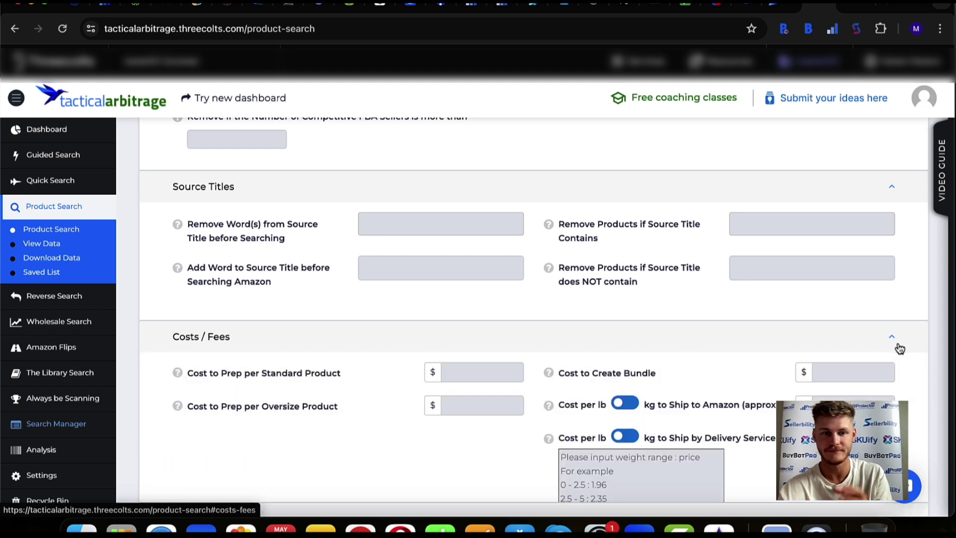
pyautogui.scroll(-4, 894, 349)
pyautogui.scroll(-1, 533, 319)
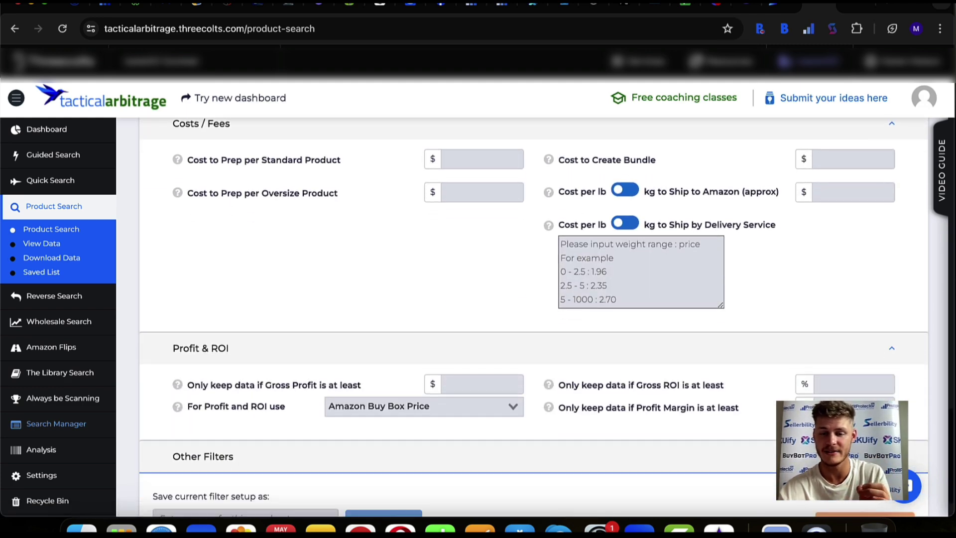
pyautogui.click(892, 457)
pyautogui.scroll(-5, 891, 457)
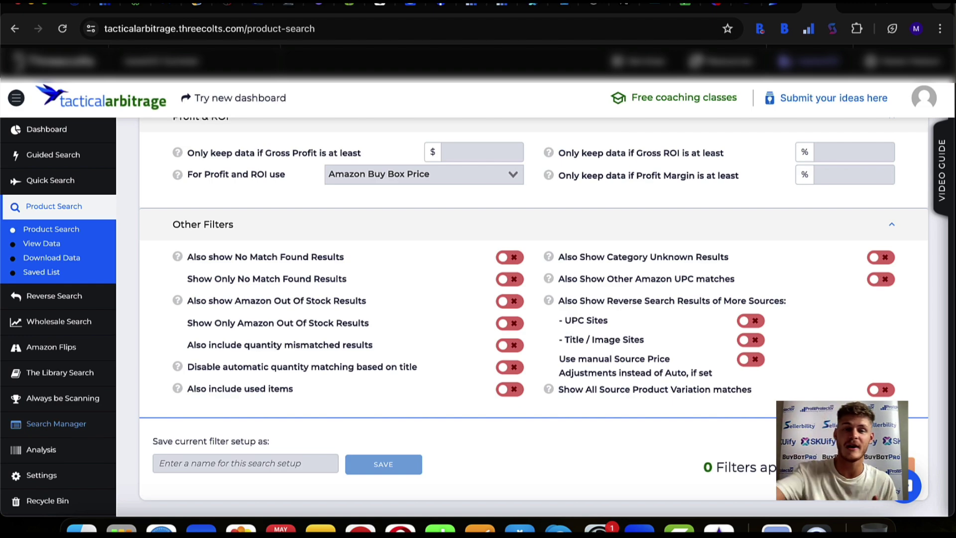
# Review the expanded product filters and collapse the Source Price Adjustments group
pyautogui.scroll(20, 691, 342)
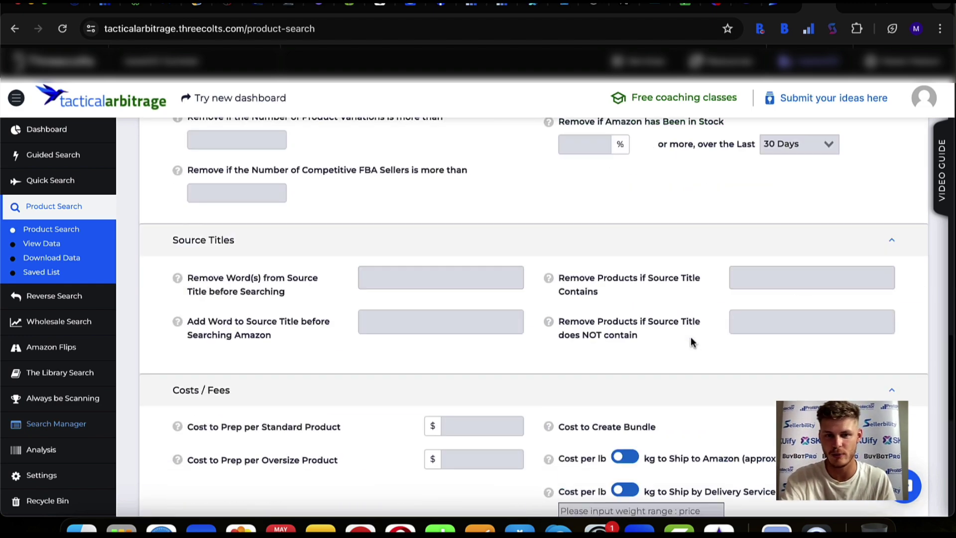
pyautogui.scroll(-12, 691, 337)
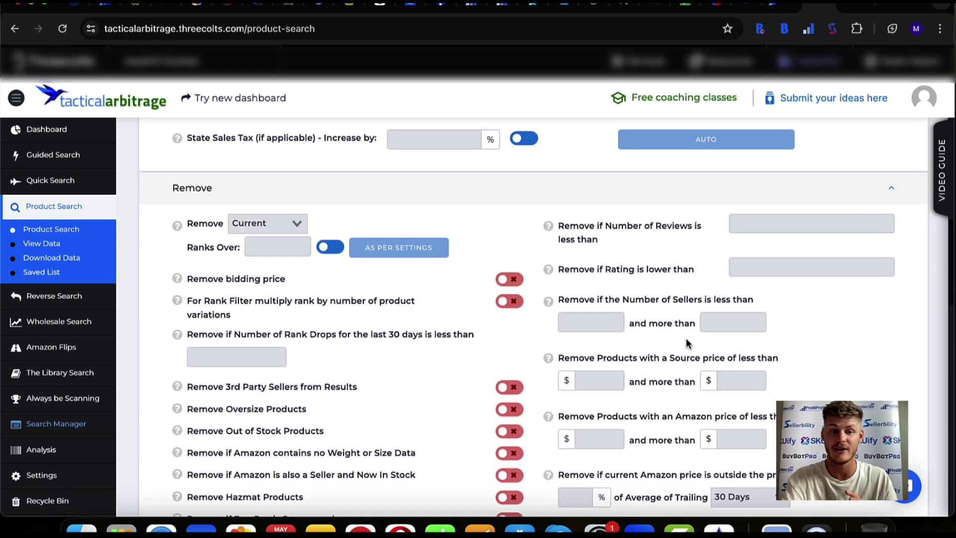
pyautogui.scroll(19, 686, 338)
pyautogui.scroll(-7, 687, 338)
pyautogui.scroll(-3, 687, 344)
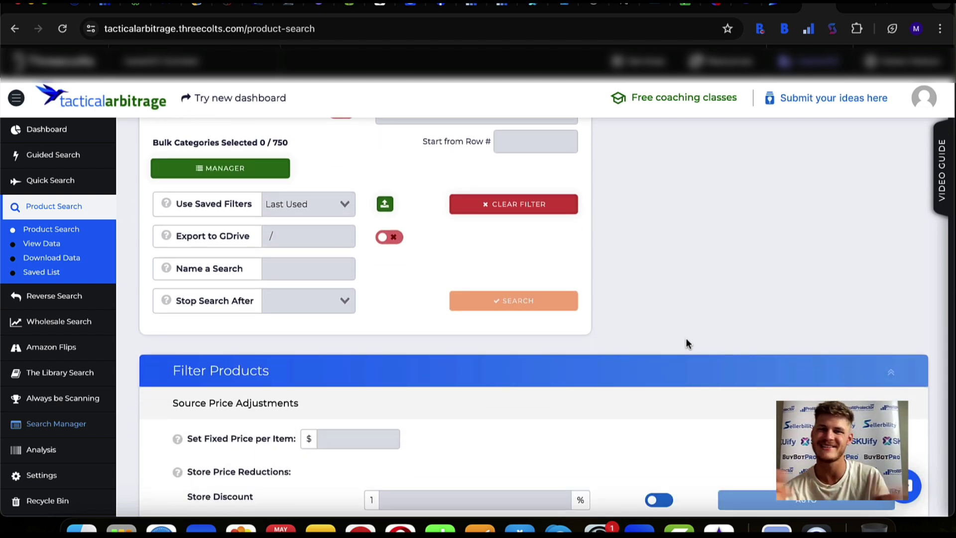
pyautogui.click(890, 404)
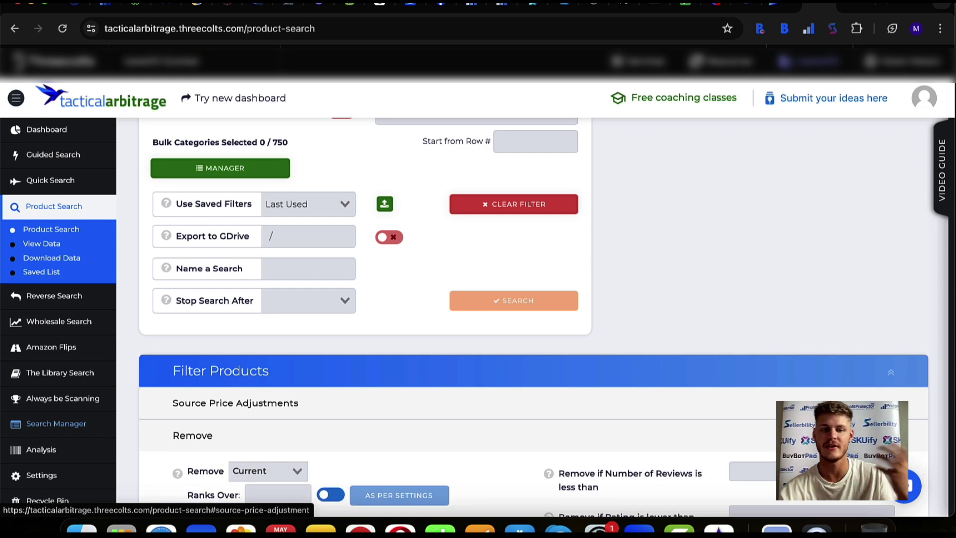
# Collapse the Remove, Source Titles, Costs / Fees, Profit & ROI and Other Filters groups, and activate the filter setup name field
pyautogui.click(891, 437)
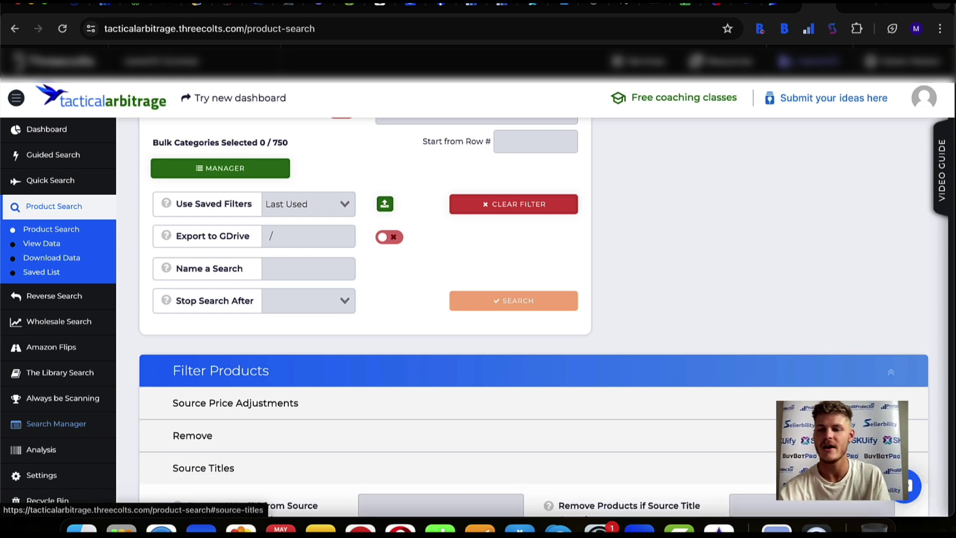
pyautogui.click(891, 470)
pyautogui.scroll(-3, 891, 469)
pyautogui.click(894, 323)
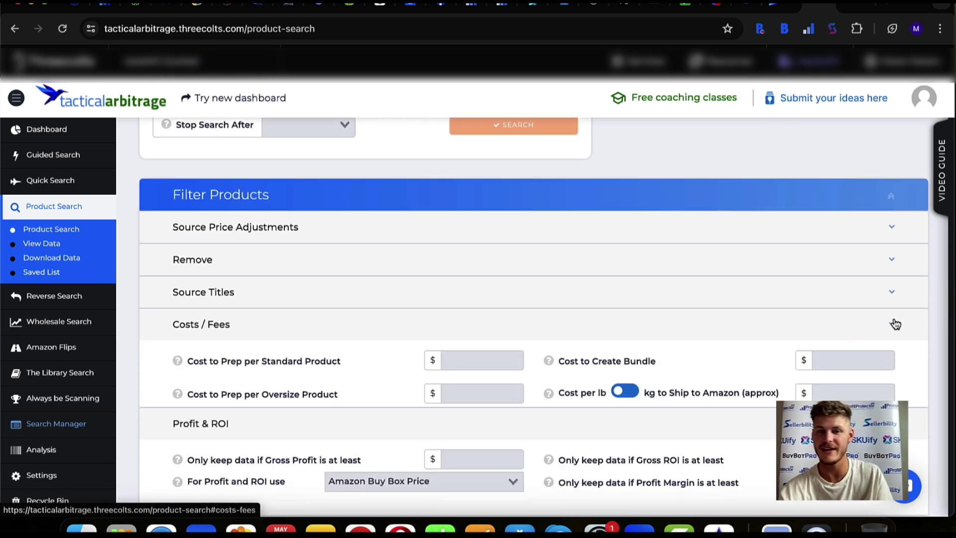
pyautogui.click(888, 337)
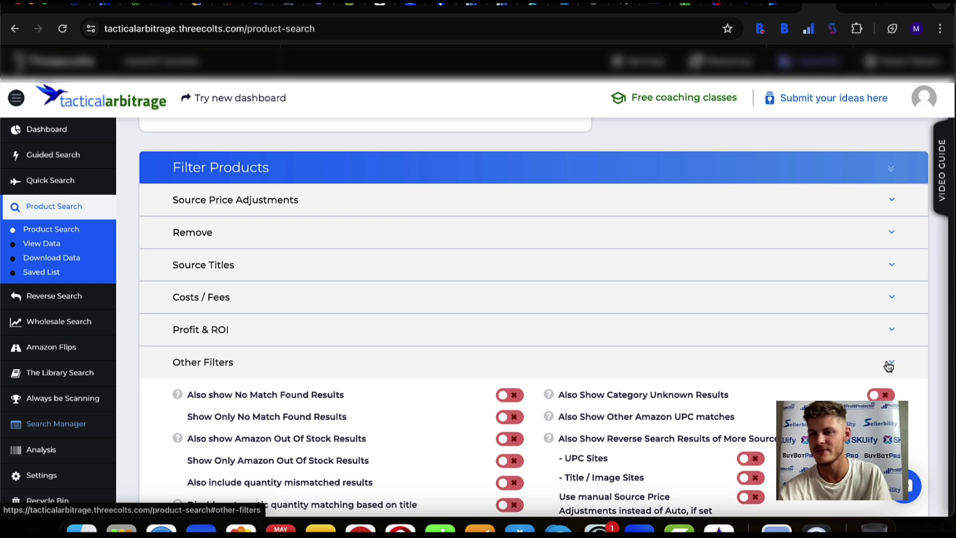
pyautogui.click(889, 366)
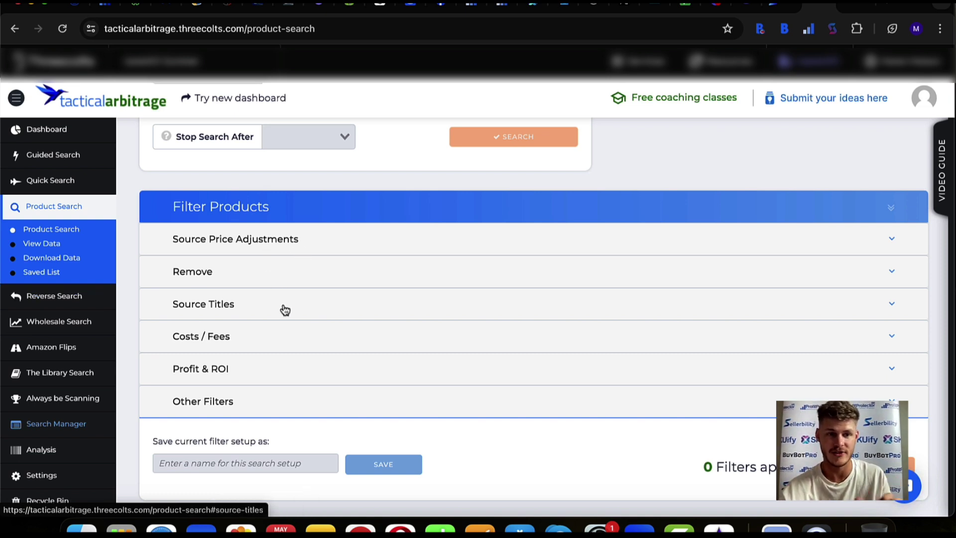
pyautogui.click(231, 464)
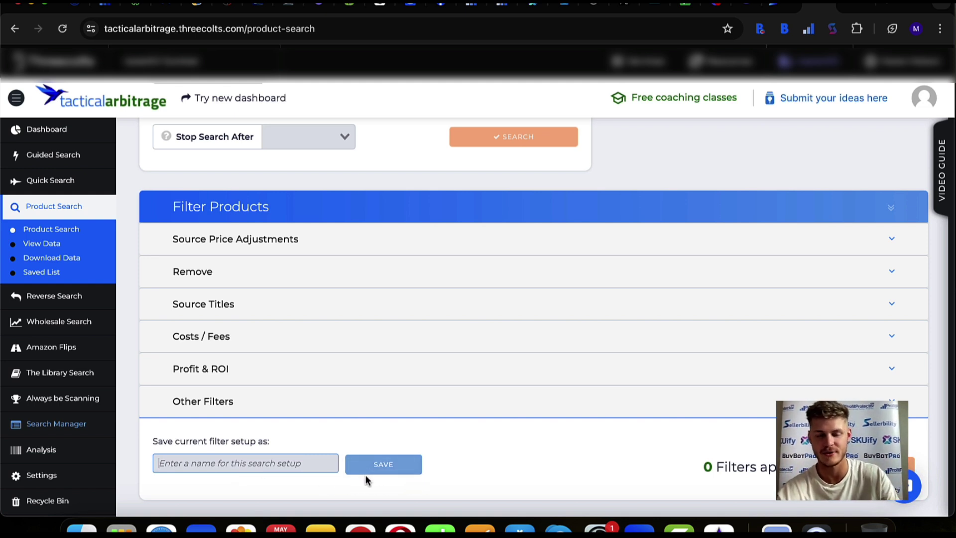
# Open the Reverse Search page and examine its reverse product search settings
pyautogui.click(57, 308)
pyautogui.click(52, 255)
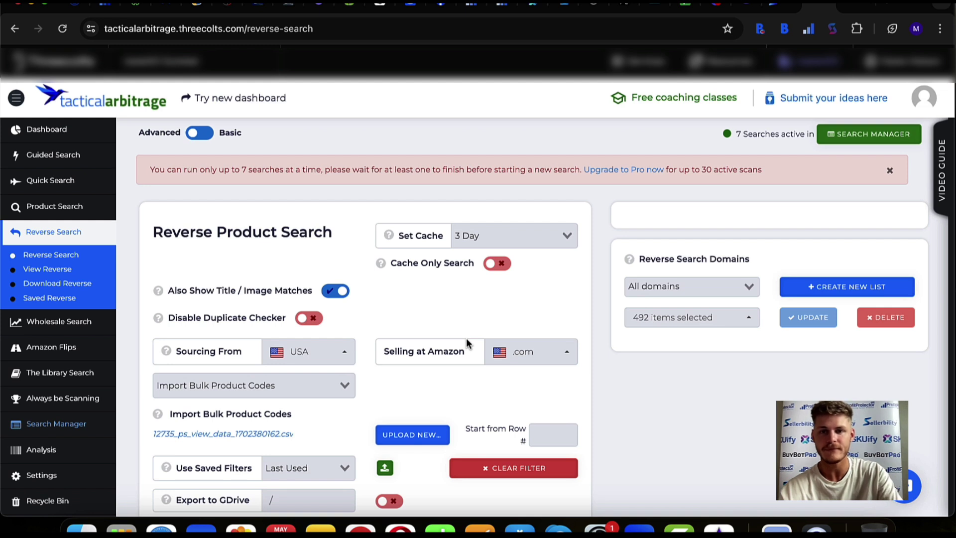
pyautogui.scroll(-3, 467, 342)
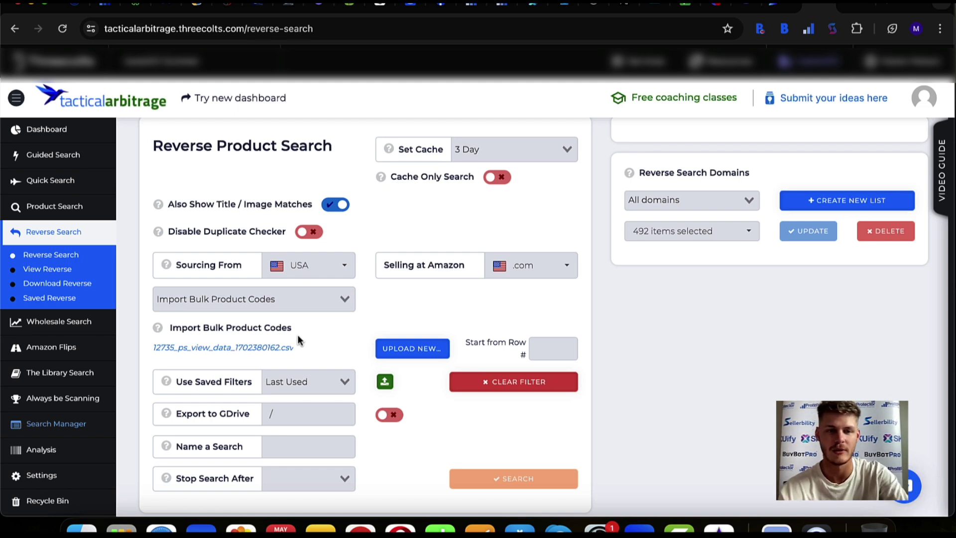
# Open the Wholesale Search page and browse the search types offered besides Import Manifest, without choosing another
pyautogui.click(59, 321)
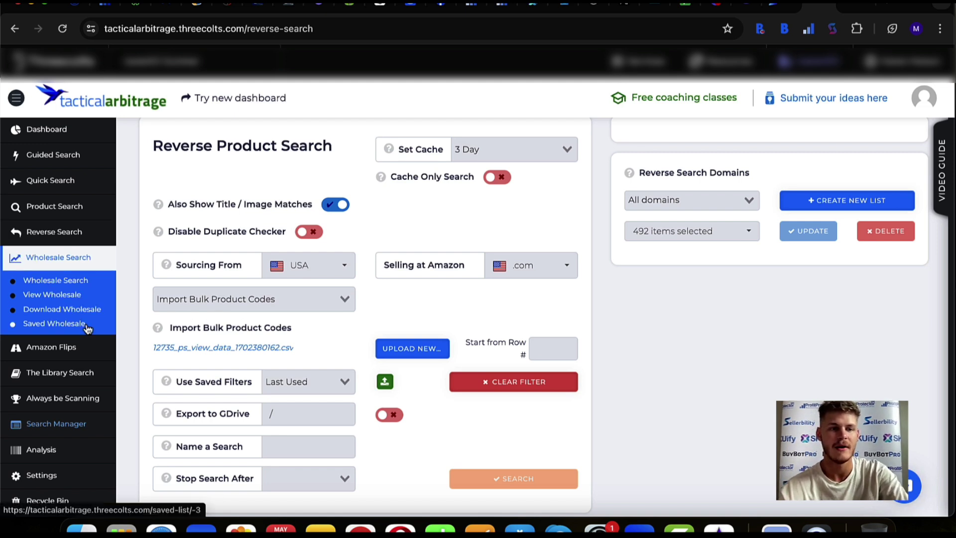
pyautogui.click(63, 285)
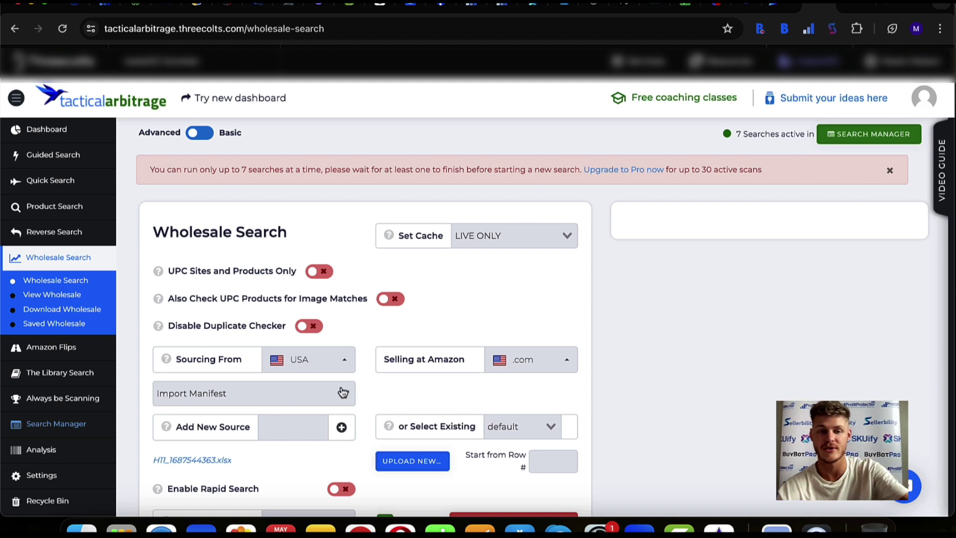
pyautogui.click(334, 393)
pyautogui.scroll(-1, 301, 443)
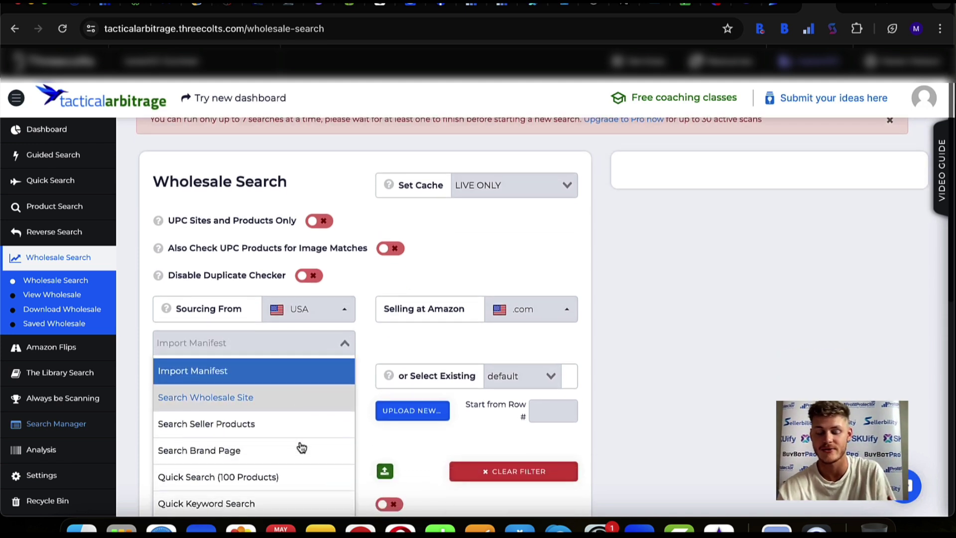
pyautogui.click(407, 357)
# Open the Amazon Flips page, check its video guide briefly, and read the Reverse Search and Amazon Flip descriptions on the pricing page
pyautogui.click(69, 347)
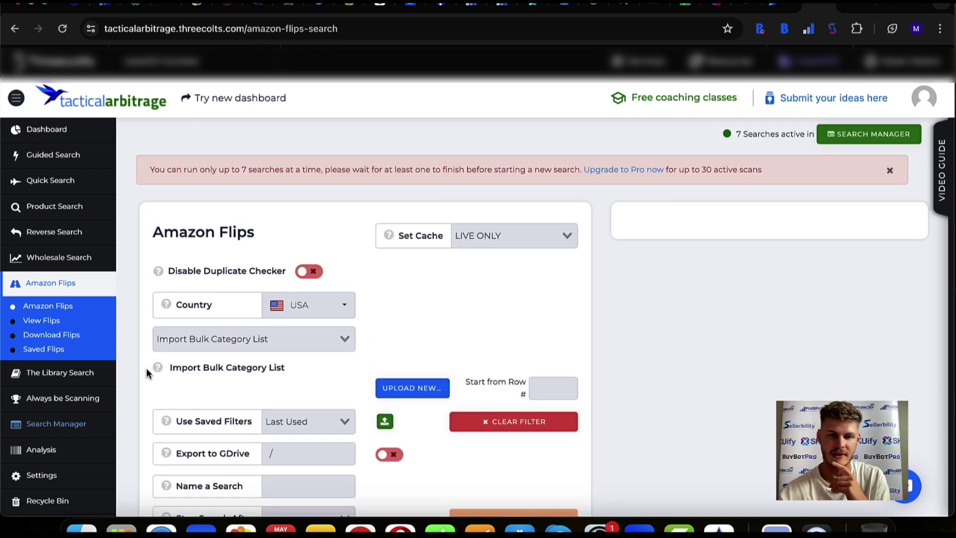
pyautogui.click(940, 176)
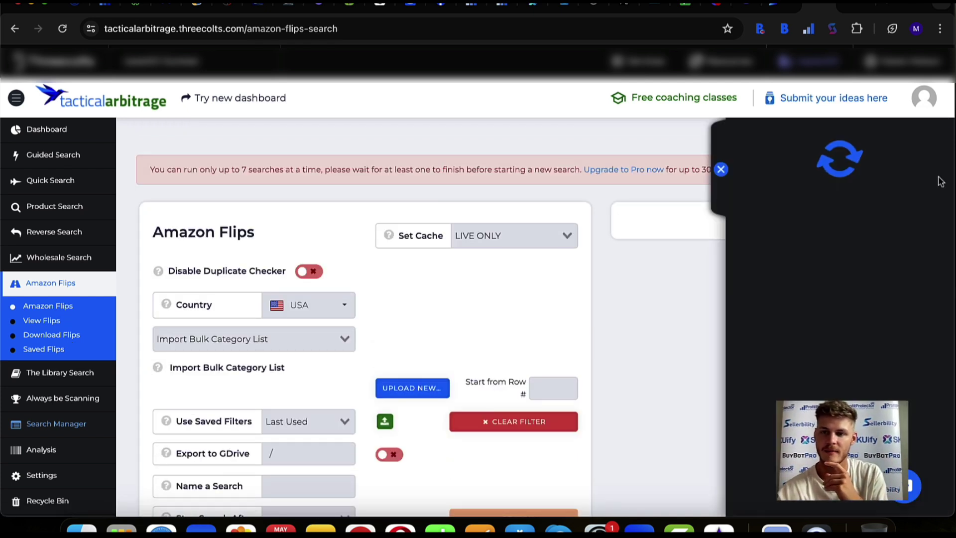
pyautogui.click(721, 170)
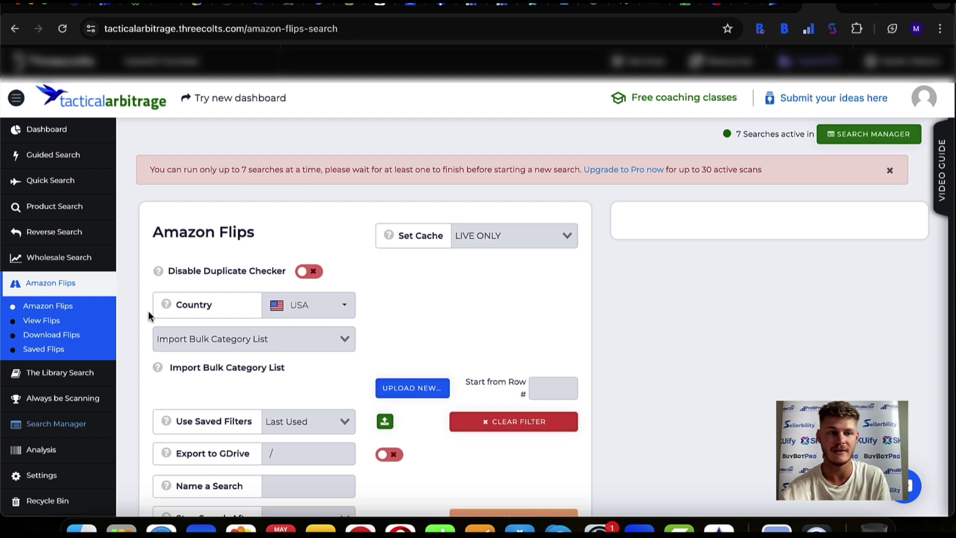
pyautogui.click(55, 232)
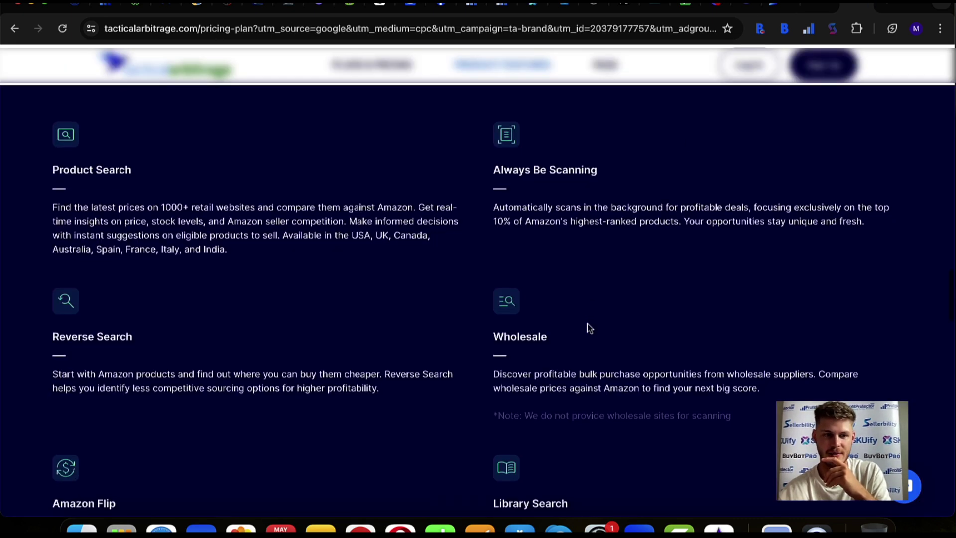
pyautogui.scroll(-3, 588, 327)
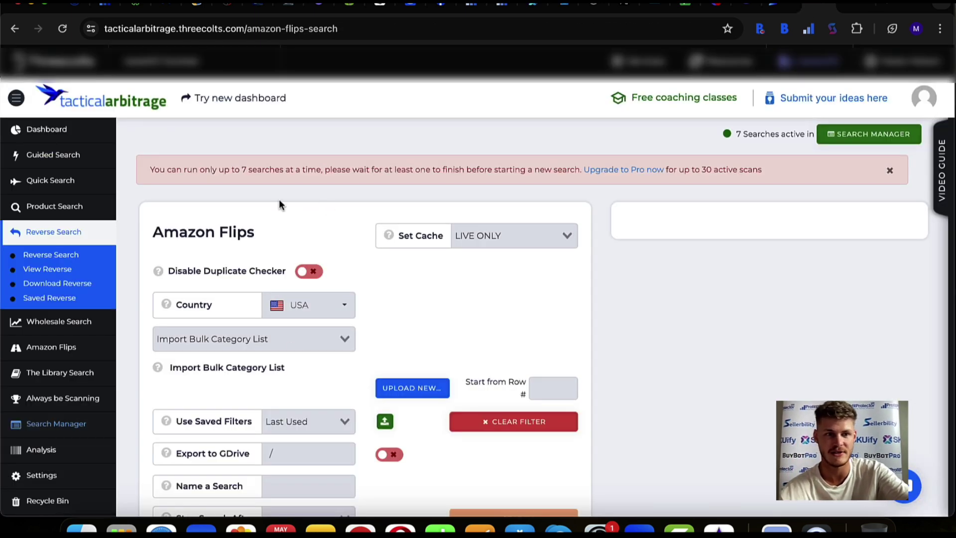
# Open The Library Search page and read the Library Search description on the pricing page
pyautogui.click(55, 356)
pyautogui.click(44, 372)
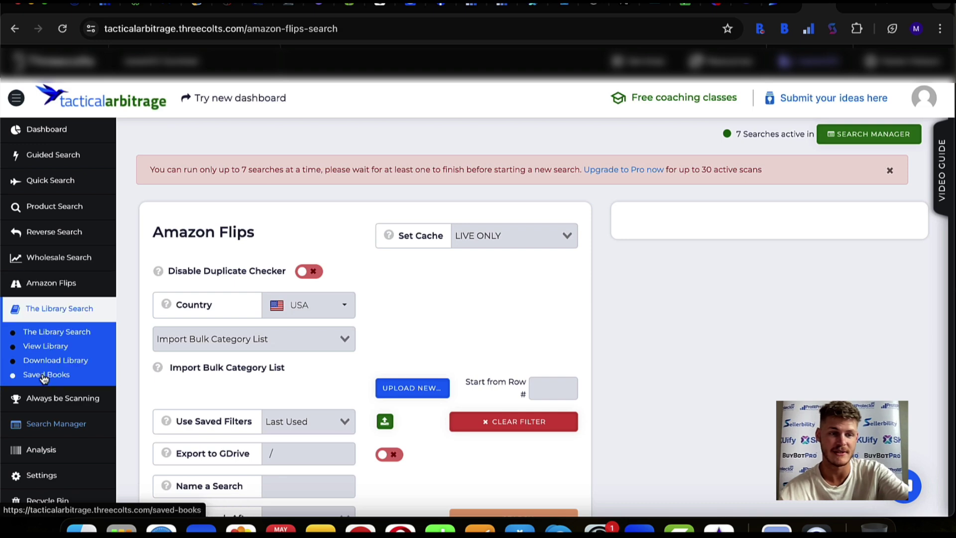
pyautogui.click(49, 336)
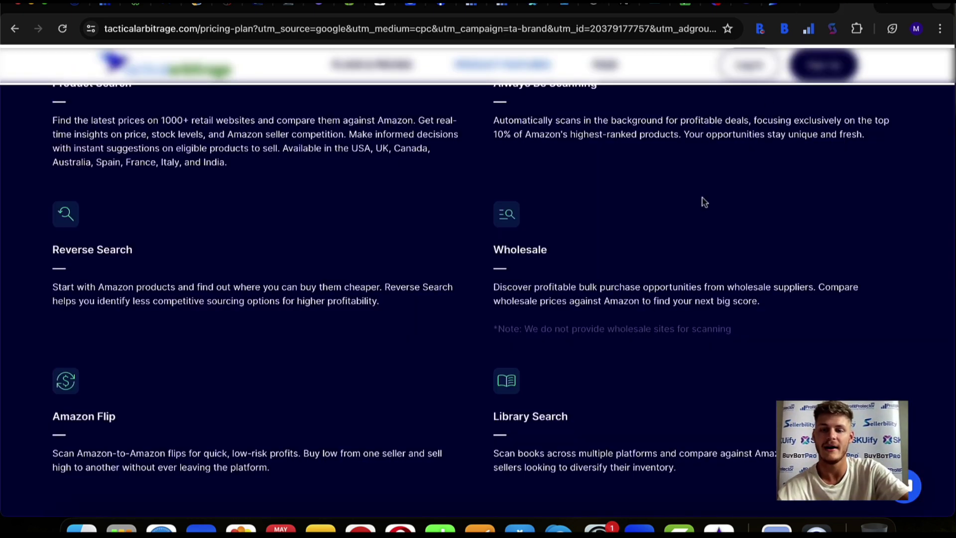
pyautogui.scroll(-2, 650, 320)
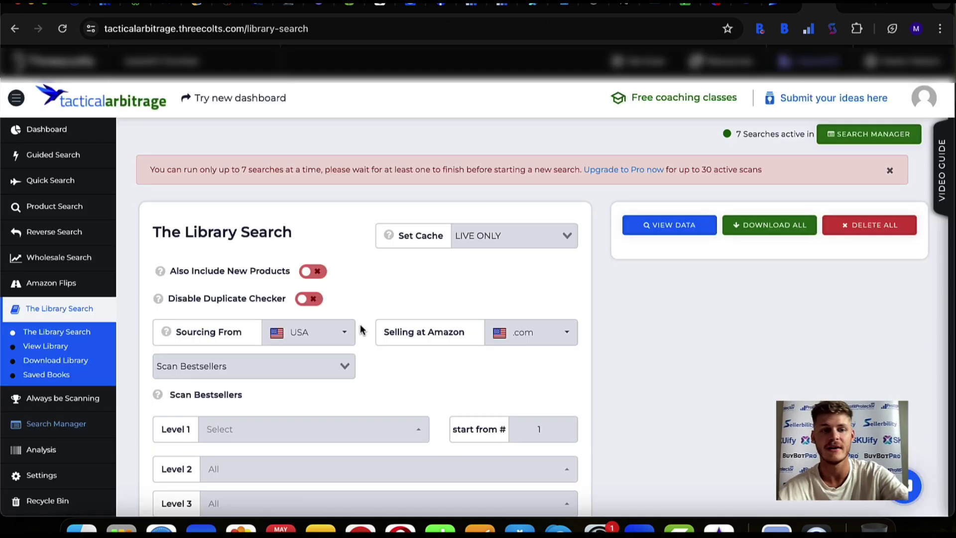
# Set the Library Search bestseller scan to Books at level 1 and Business & Money at level 2, and review the remaining settings
pyautogui.scroll(-2, 361, 329)
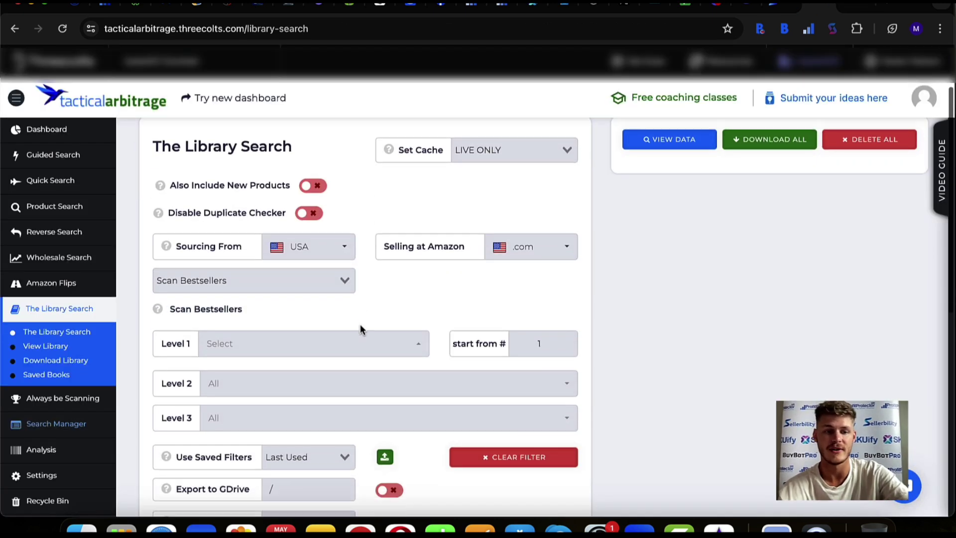
pyautogui.click(283, 349)
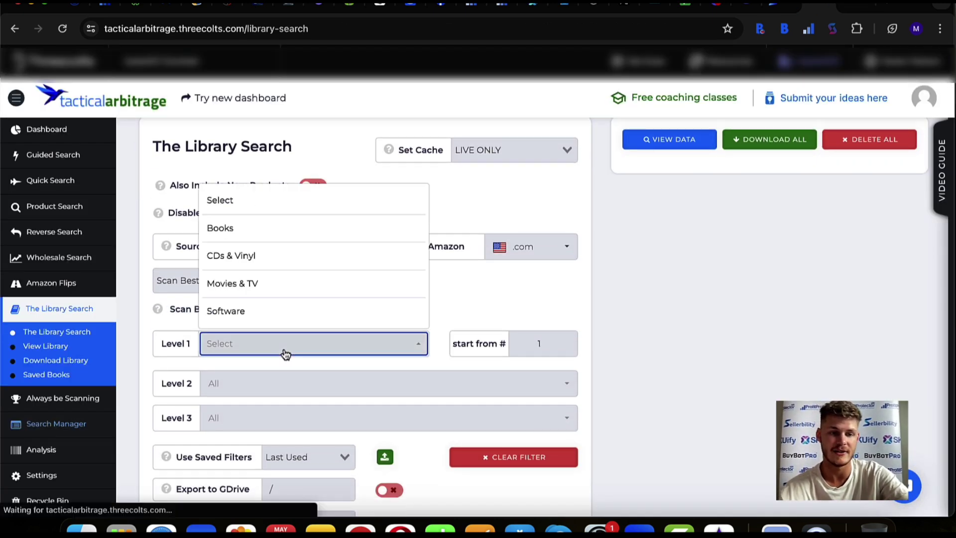
pyautogui.click(278, 236)
pyautogui.click(264, 384)
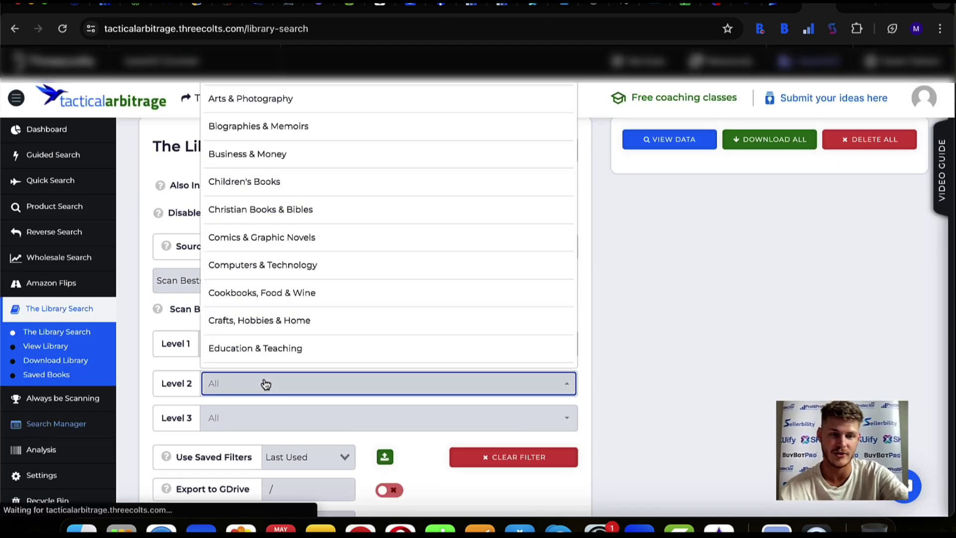
pyautogui.click(264, 156)
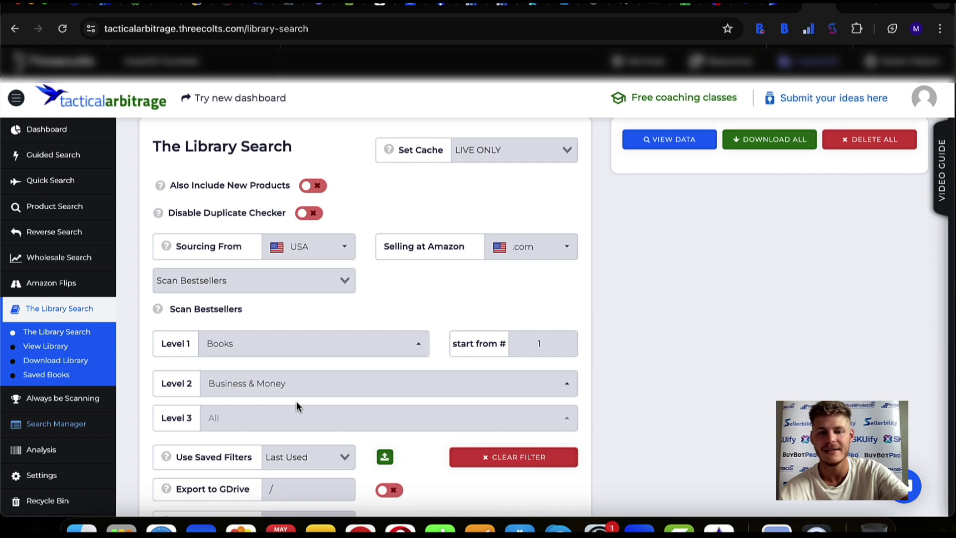
pyautogui.scroll(-3, 297, 401)
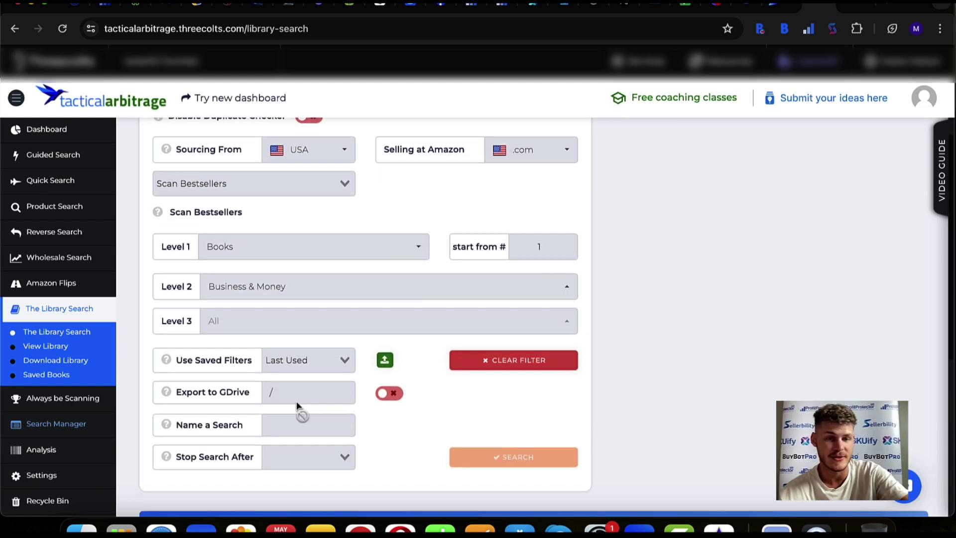
pyautogui.scroll(2, 297, 406)
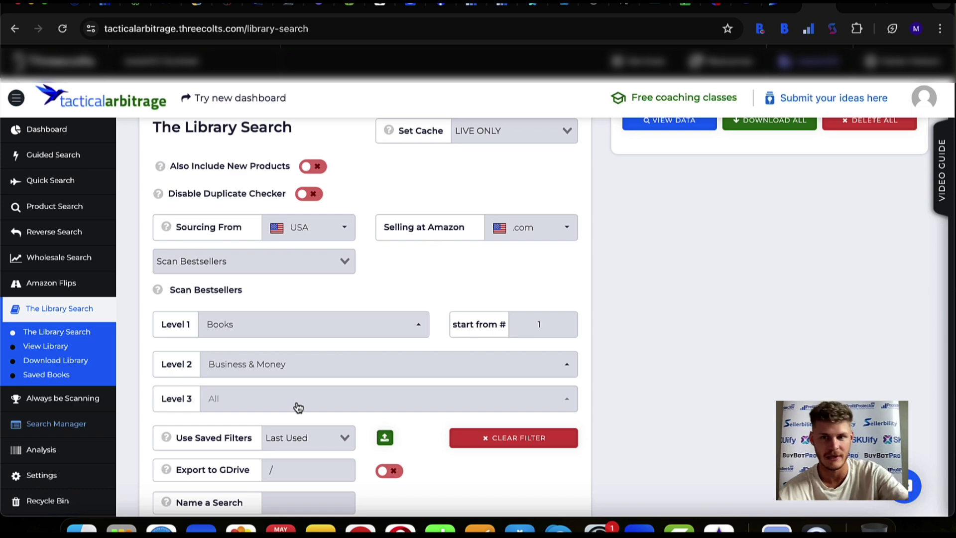
# Open the Always be Scanning page and read the Always Be Scanning description on the pricing page
pyautogui.click(64, 400)
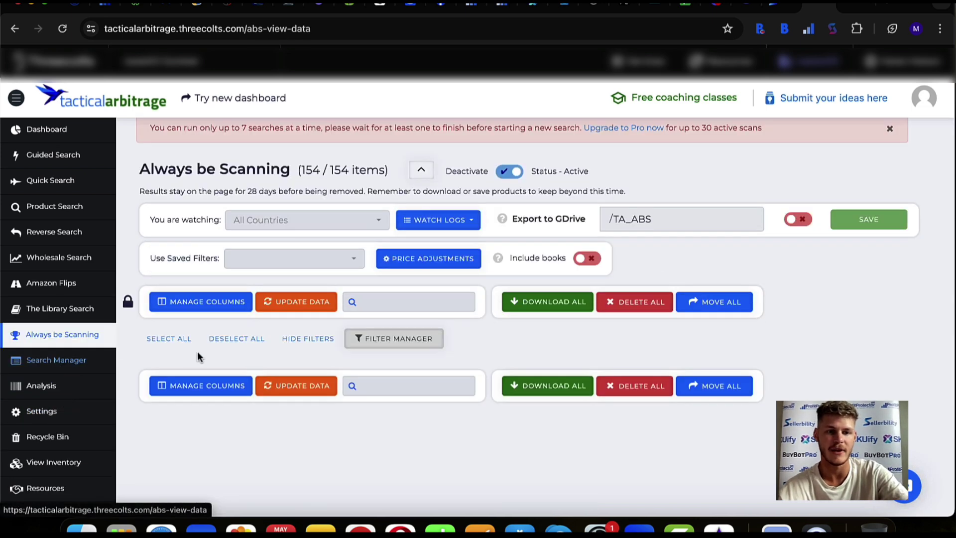
pyautogui.click(851, 6)
pyautogui.scroll(3, 527, 277)
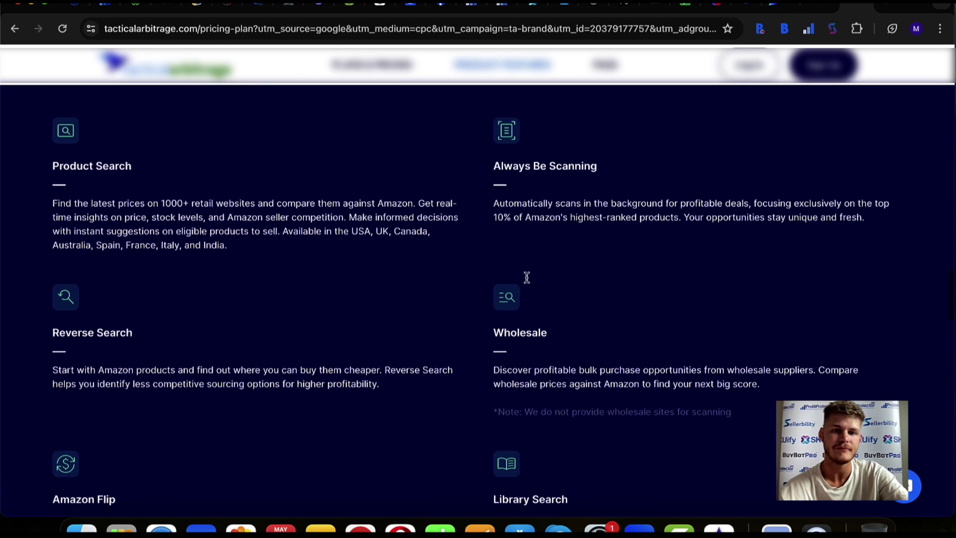
pyautogui.scroll(1, 526, 278)
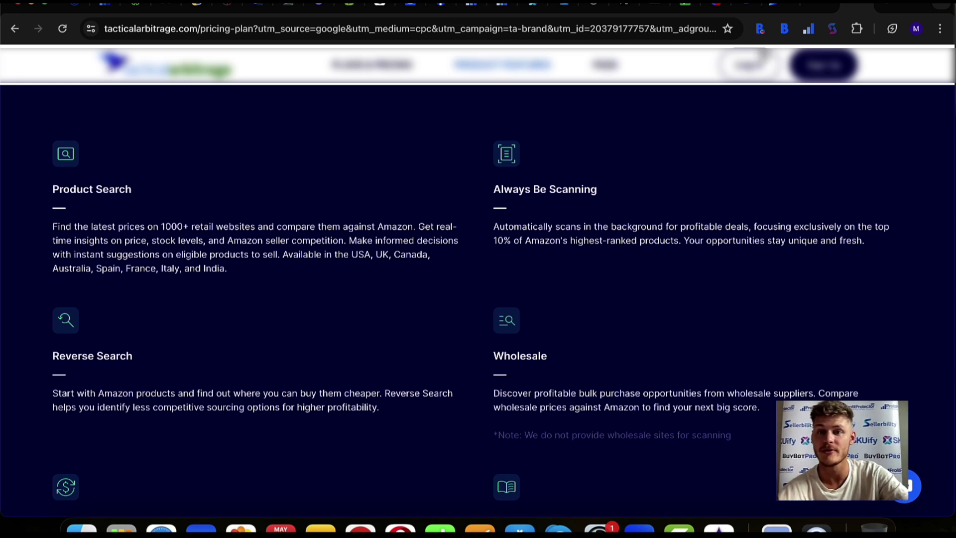
# Return to the Always be Scanning page and look through its product results and history charts
pyautogui.click(808, 6)
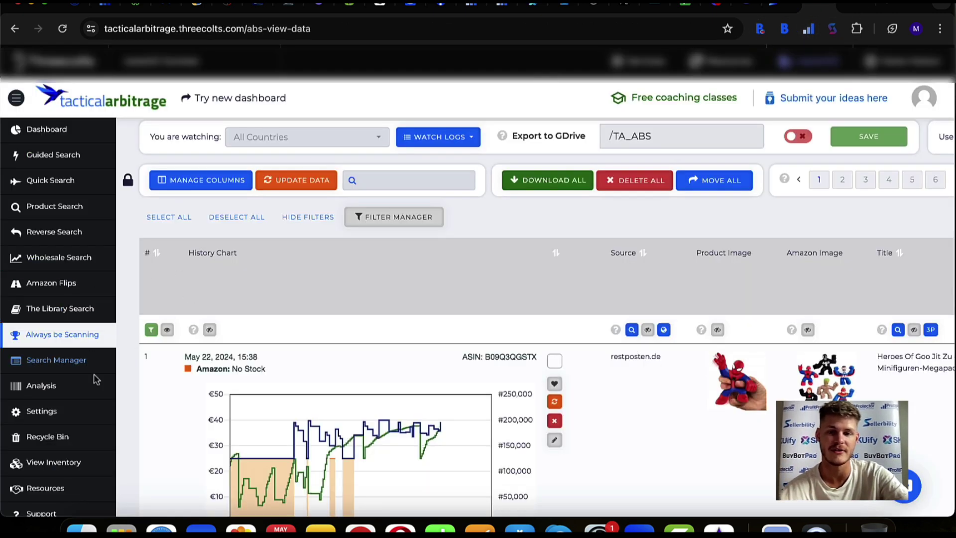
pyautogui.scroll(-5, 299, 378)
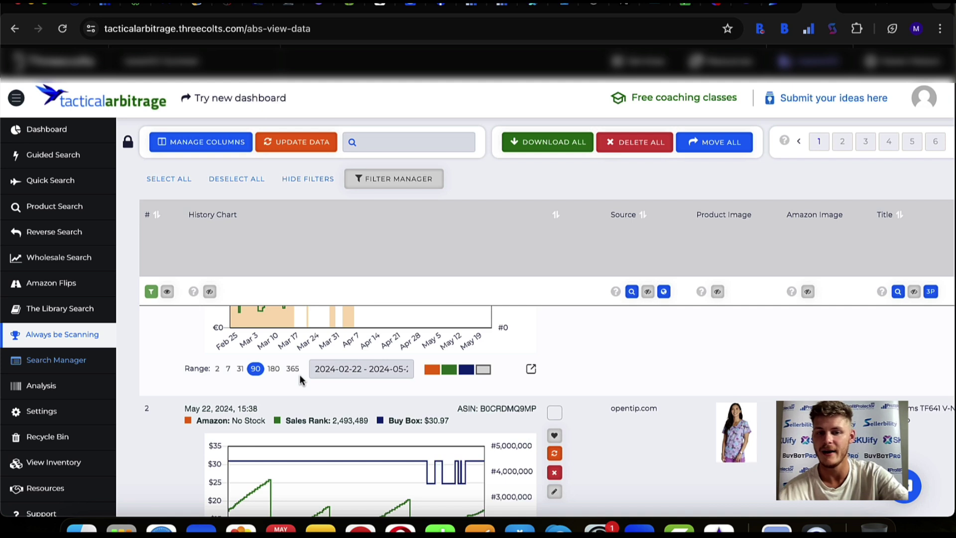
pyautogui.scroll(1, 620, 425)
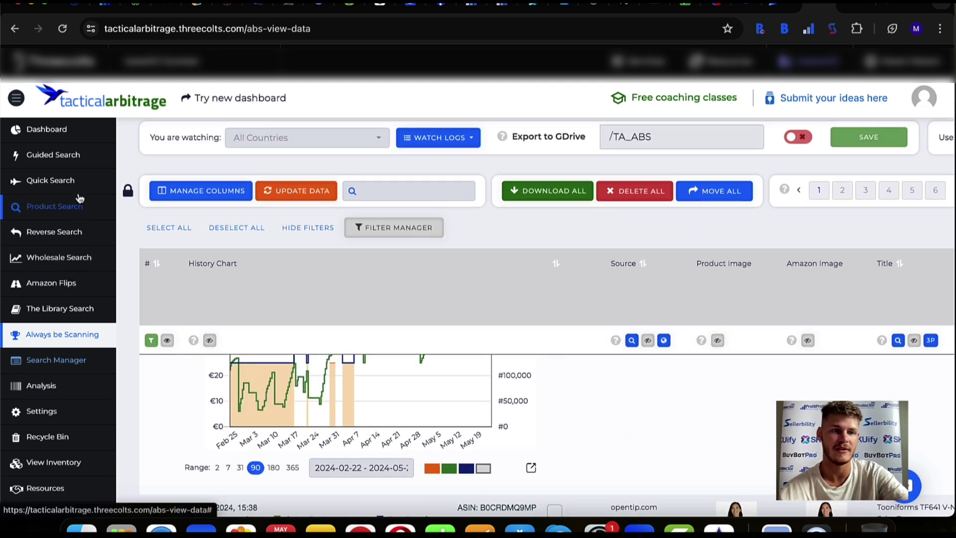
# Open the Product Search results data and examine the listed products with their history charts and sources
pyautogui.click(67, 211)
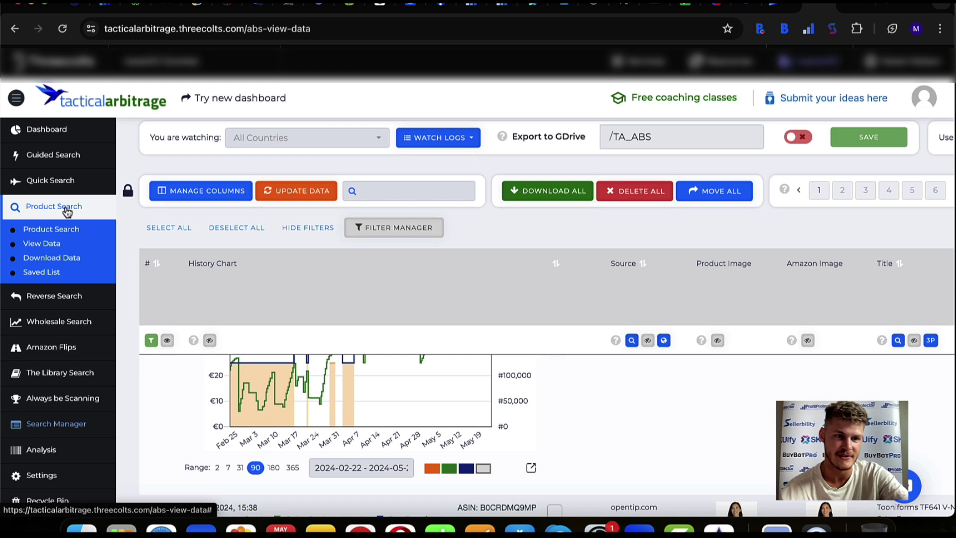
pyautogui.click(54, 245)
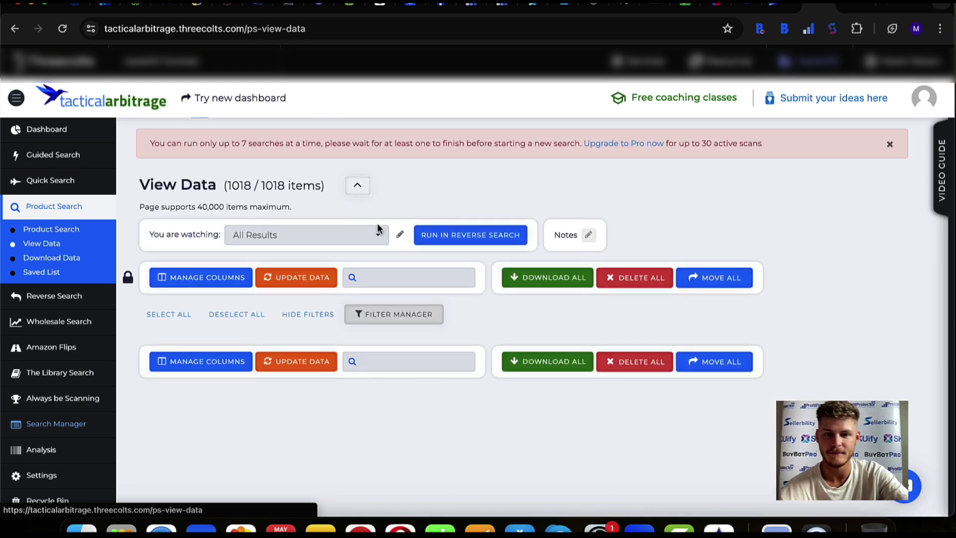
pyautogui.scroll(-3, 679, 233)
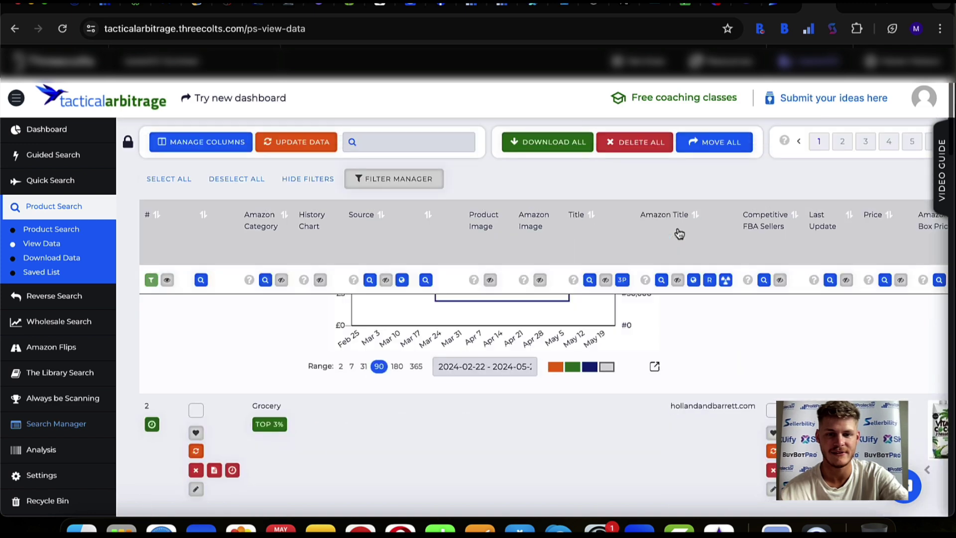
pyautogui.scroll(5, 653, 427)
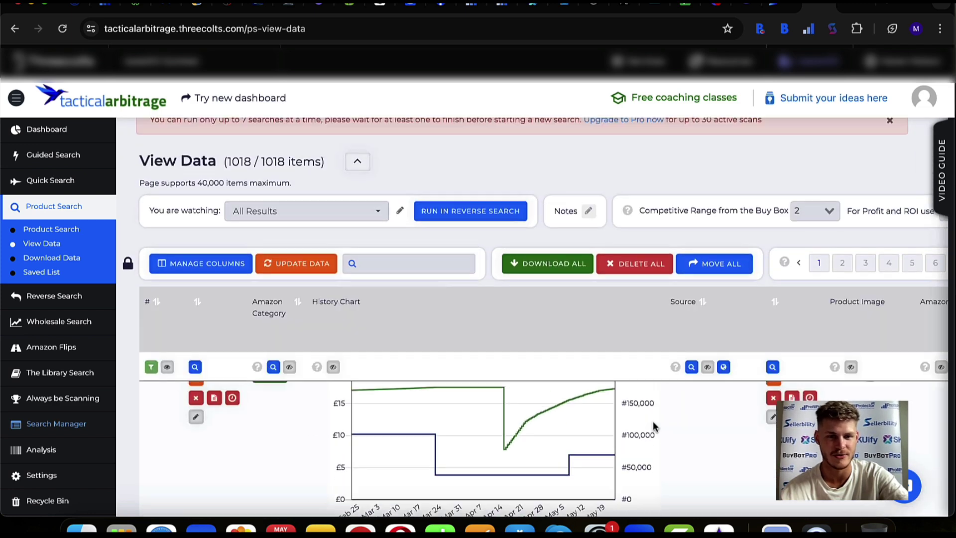
pyautogui.scroll(-1, 731, 208)
pyautogui.scroll(-5, 730, 209)
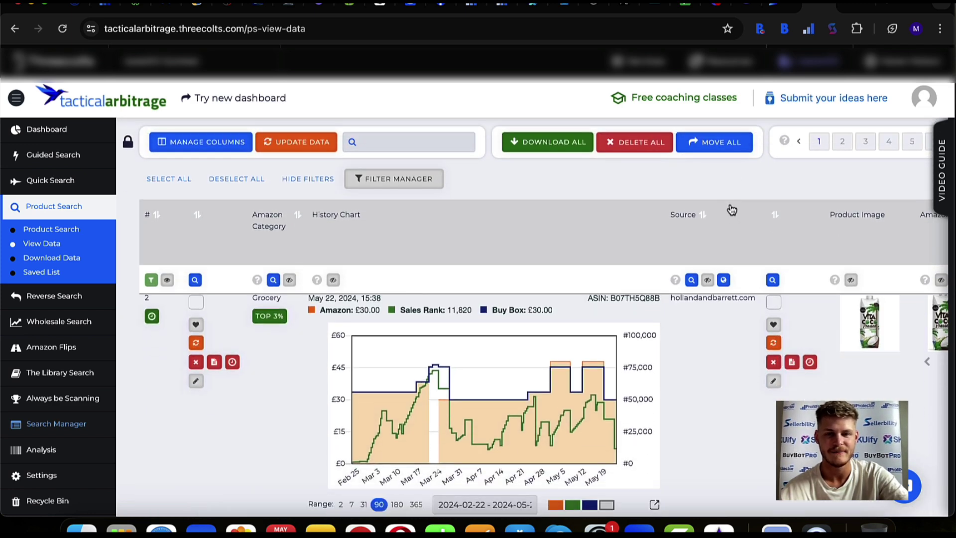
# Examine the listed products' history charts and the Vita Coco coconut water row's source, images, titles and price columns
pyautogui.scroll(5, 731, 209)
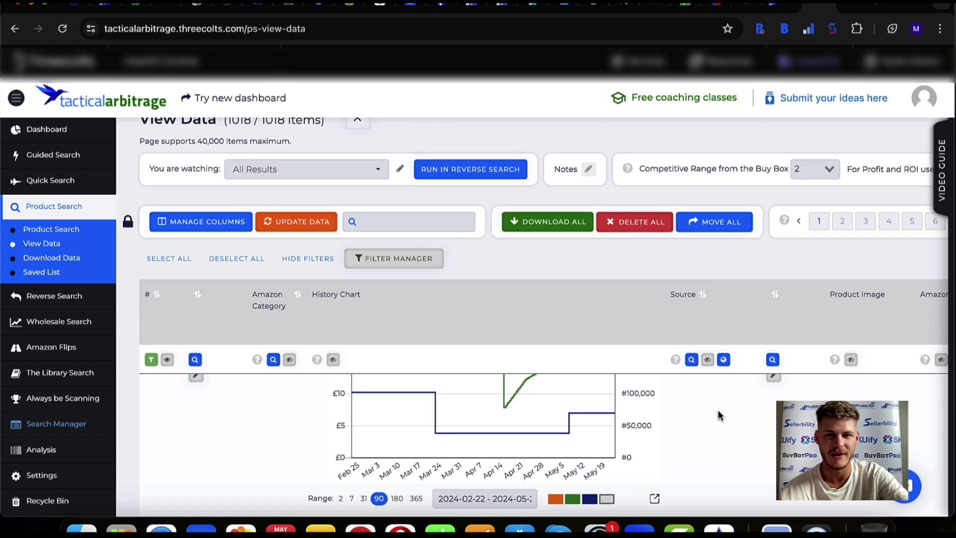
pyautogui.scroll(-3, 717, 423)
pyautogui.scroll(1, 717, 420)
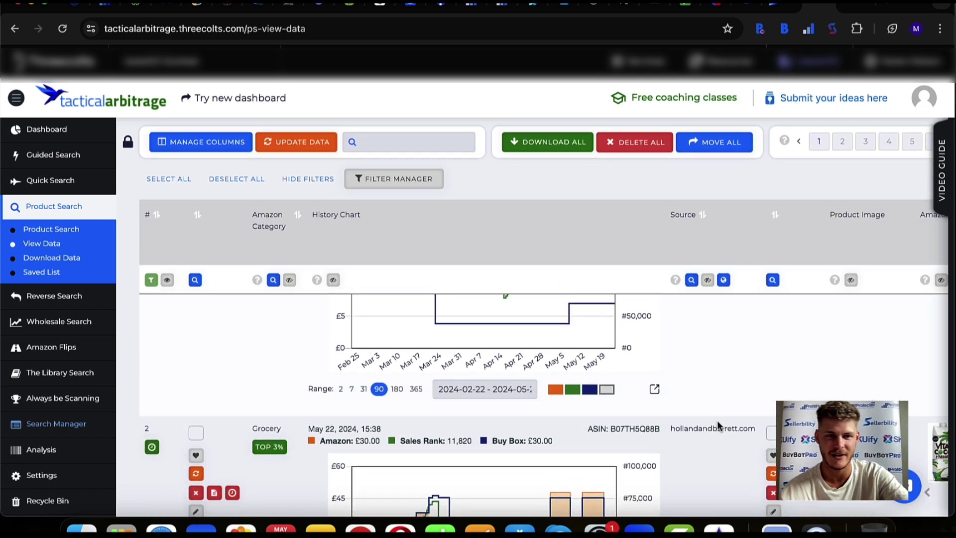
pyautogui.scroll(-3, 717, 421)
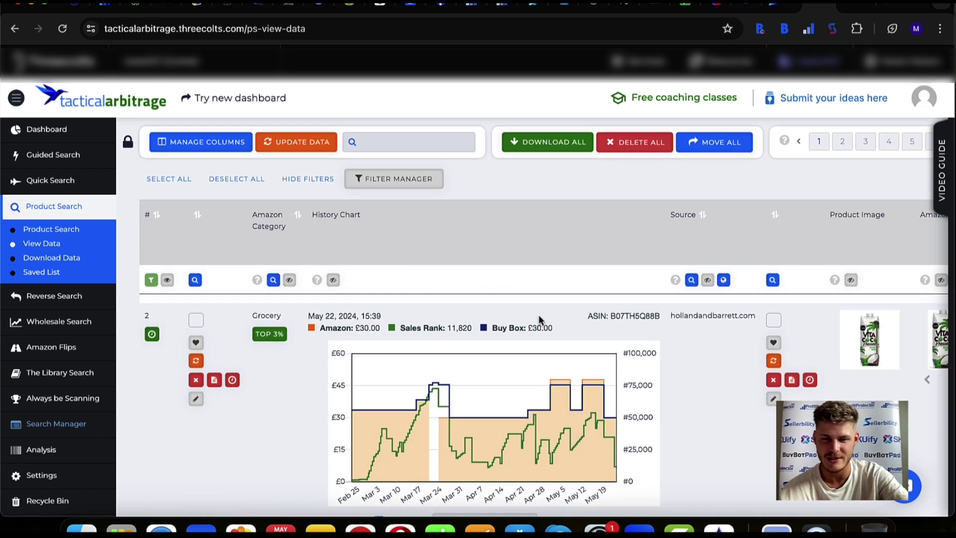
pyautogui.scroll(-1, 539, 318)
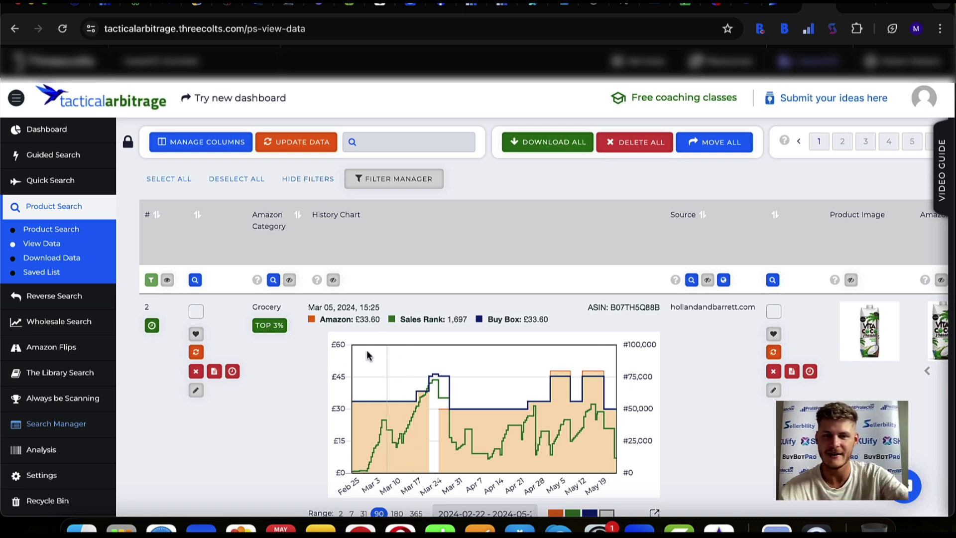
pyautogui.hscroll(3, 717, 391)
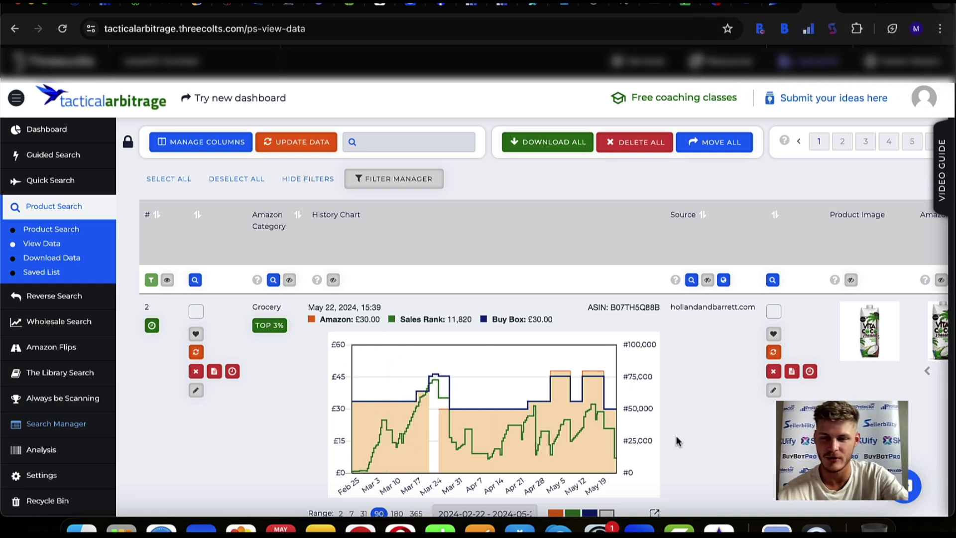
pyautogui.hscroll(10, 670, 436)
pyautogui.hscroll(10, 667, 436)
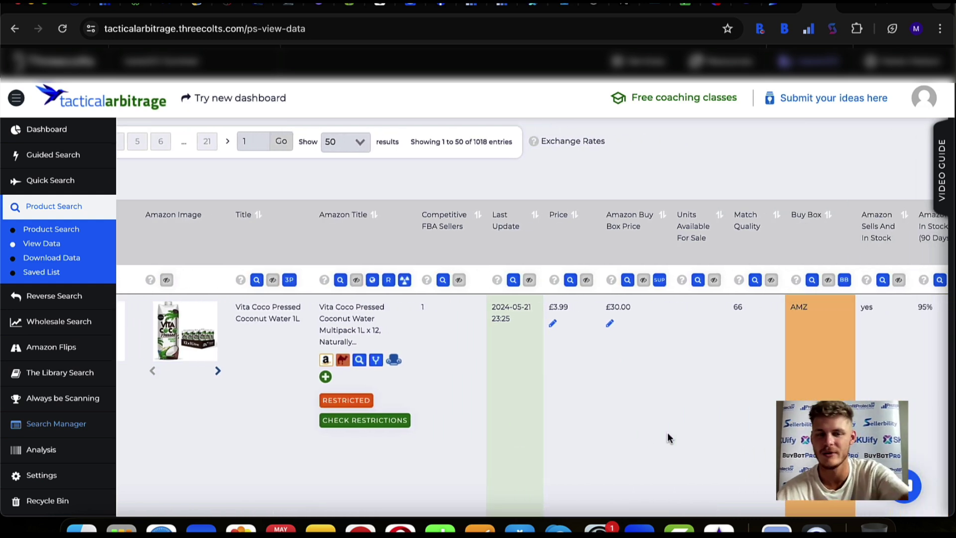
pyautogui.hscroll(-10, 667, 432)
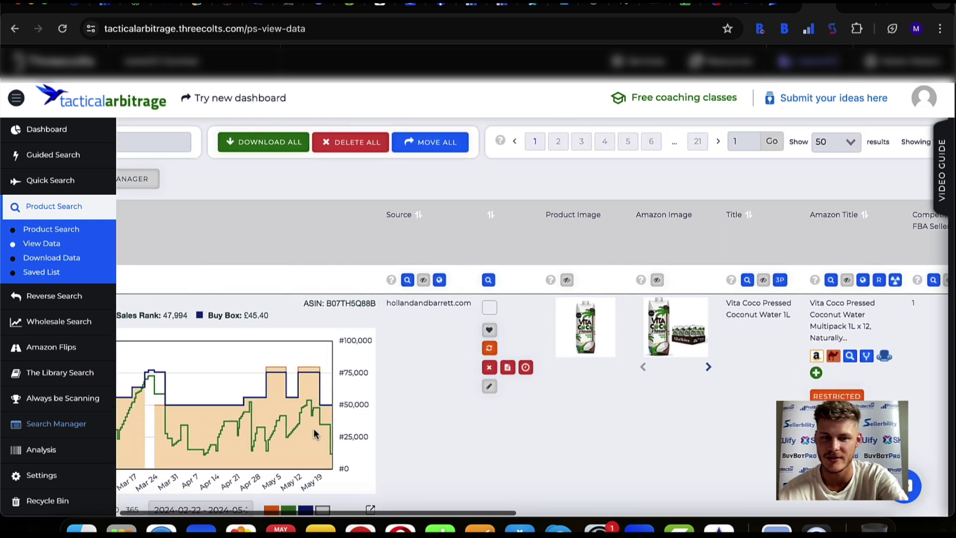
# Review the Vita Coco row's Buy Box, gross profit, ROI, product size and estimated monthly sales, and return to its history chart
pyautogui.scroll(-3, 572, 438)
pyautogui.scroll(1, 547, 441)
pyautogui.hscroll(5, 525, 445)
pyautogui.scroll(2, 526, 442)
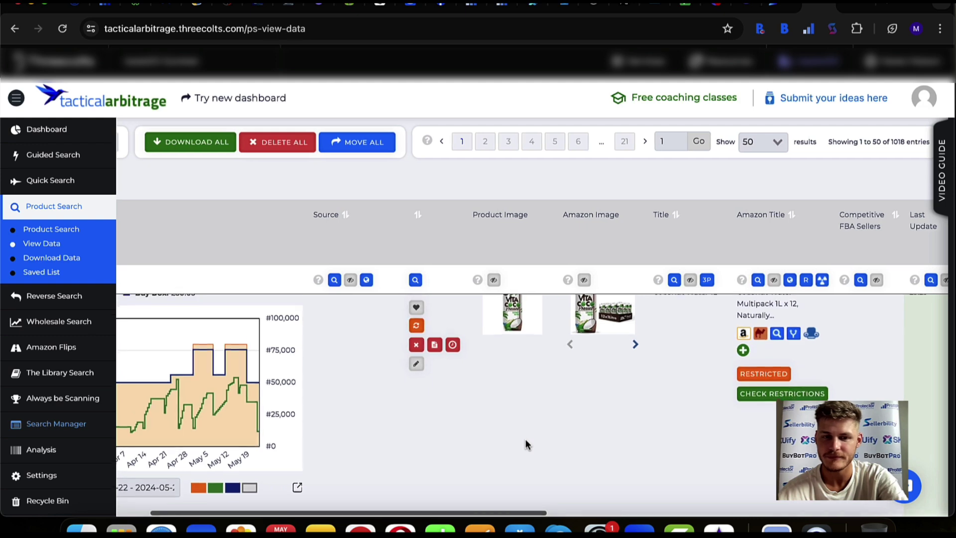
pyautogui.hscroll(3, 525, 442)
pyautogui.hscroll(10, 526, 441)
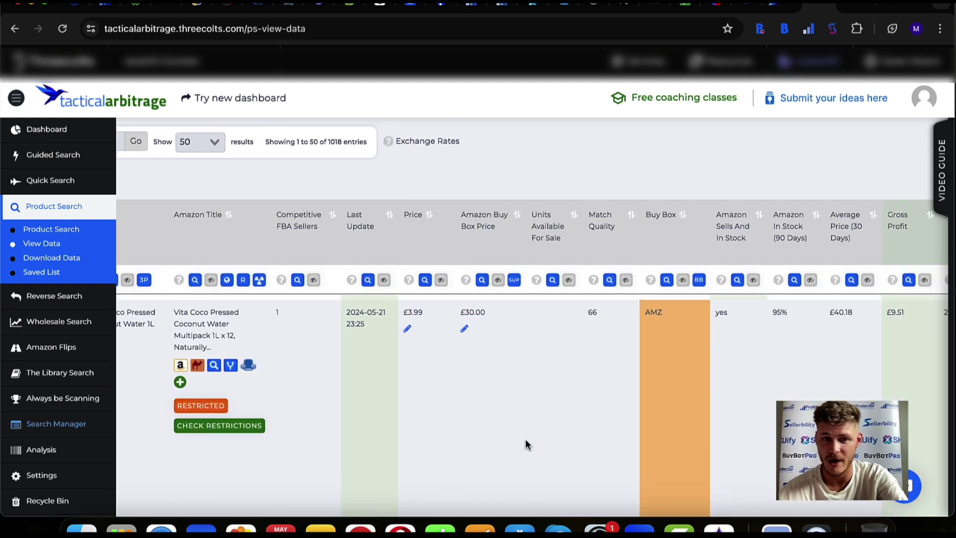
pyautogui.hscroll(5, 734, 408)
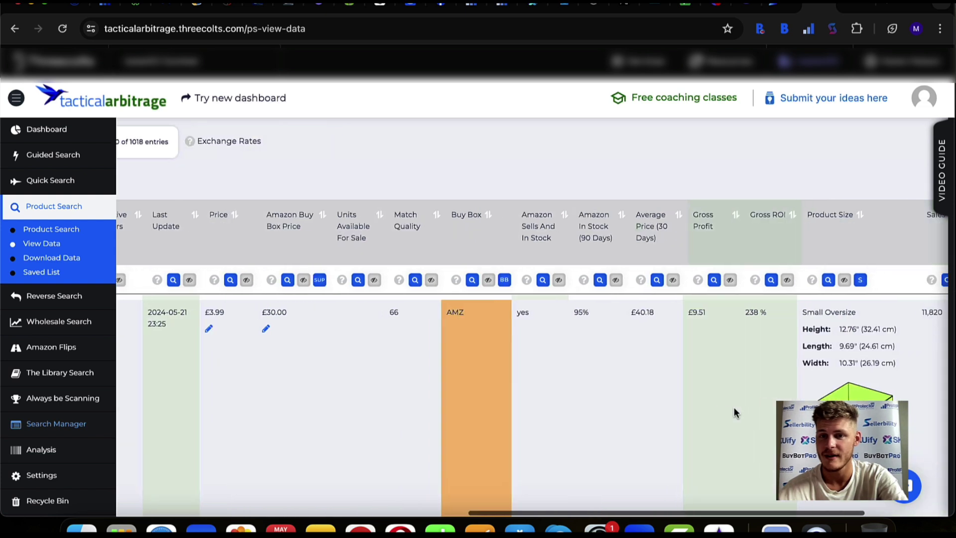
pyautogui.hscroll(4, 670, 468)
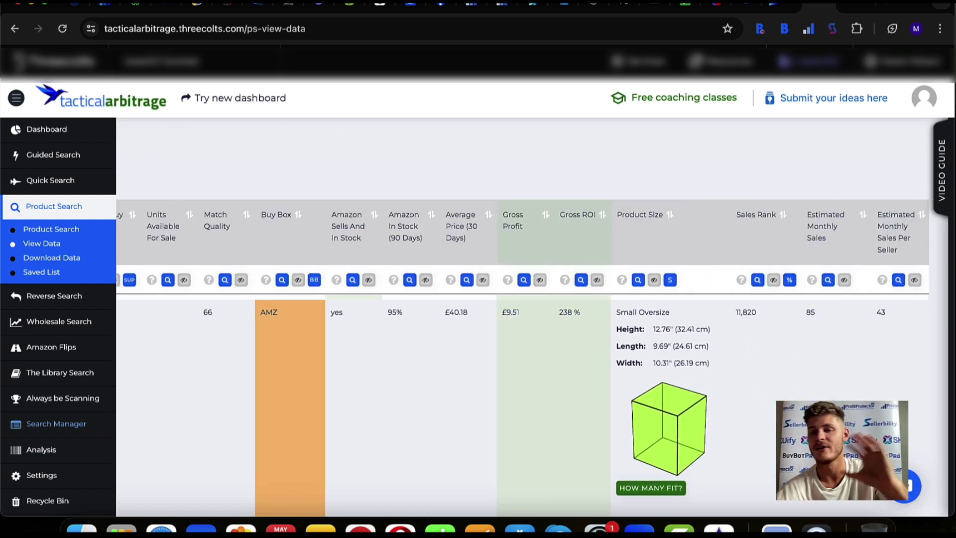
pyautogui.scroll(-1, 713, 405)
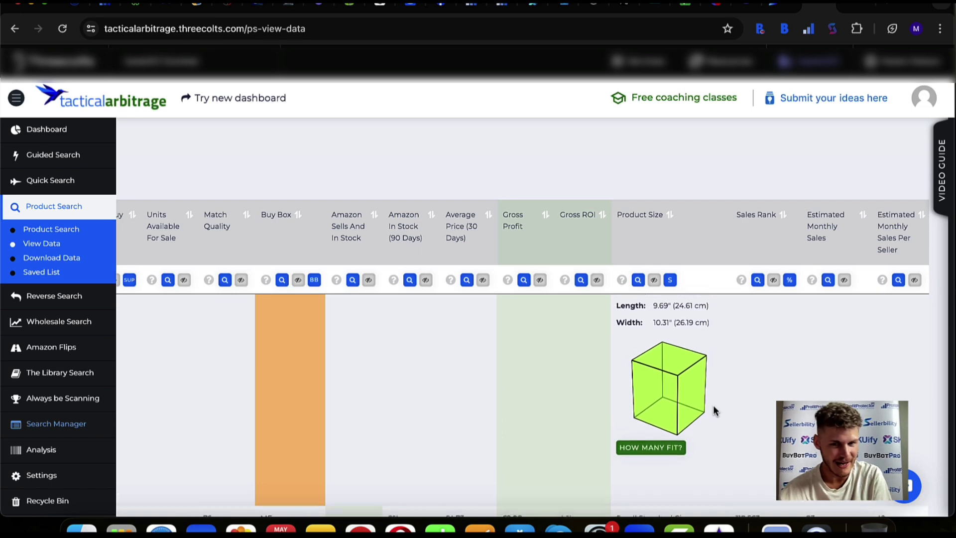
pyautogui.hscroll(-10, 486, 375)
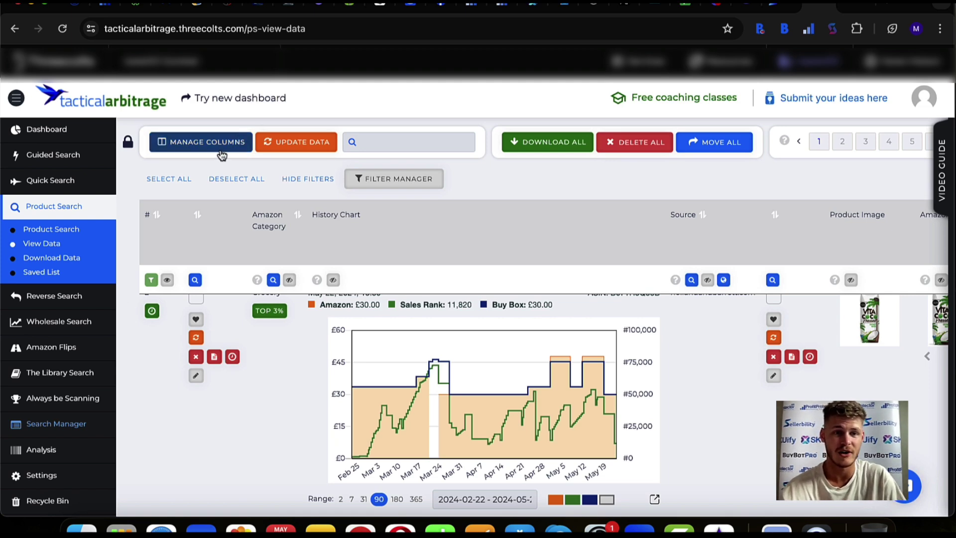
# Open the Filter Manager for the results, look through all available filters, and close it without applying any
pyautogui.click(381, 185)
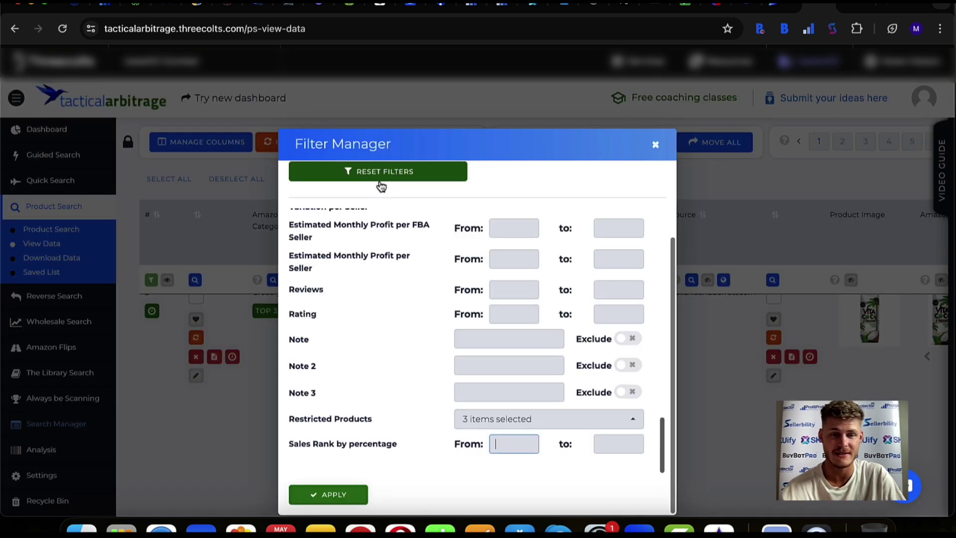
pyautogui.scroll(10, 488, 353)
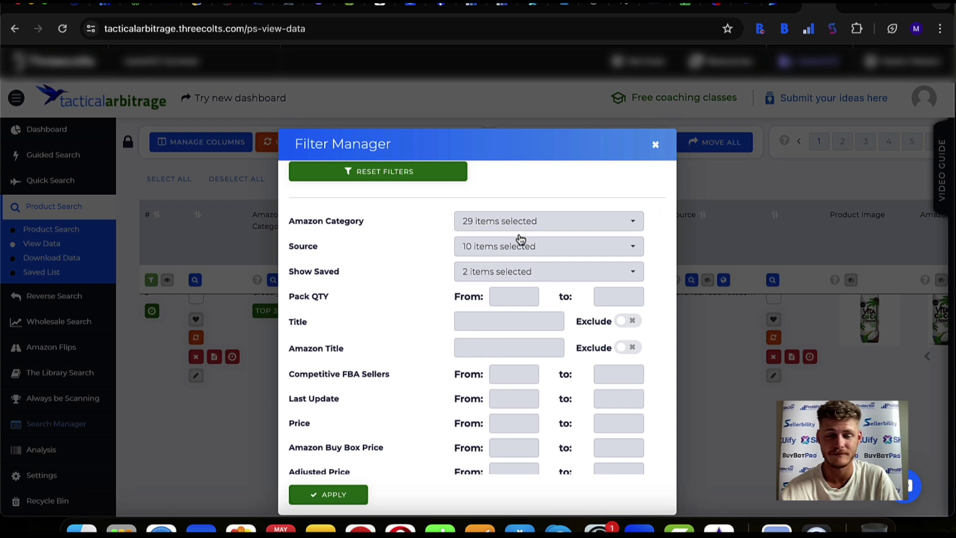
pyautogui.scroll(-5, 508, 348)
pyautogui.scroll(-10, 508, 351)
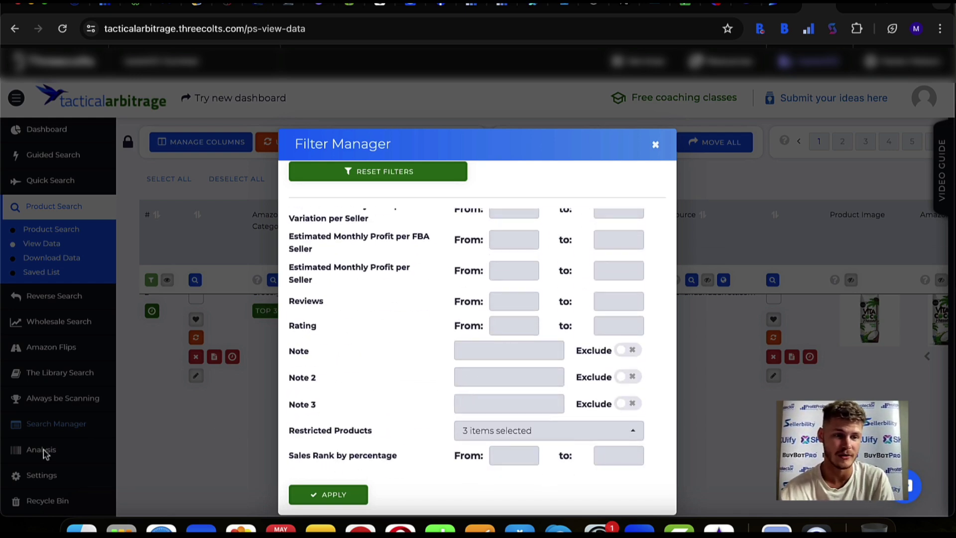
pyautogui.click(656, 147)
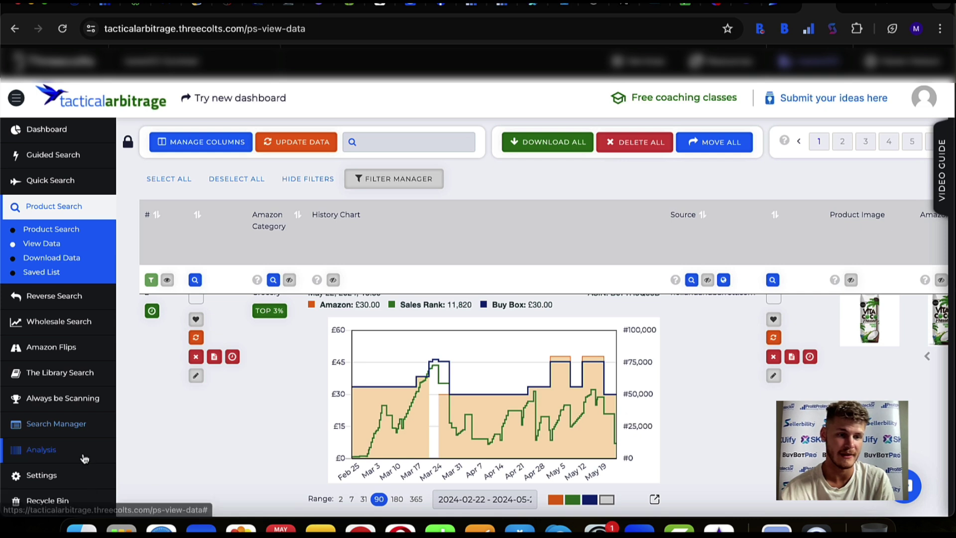
# Look at the Box Calculator and the Bundlizer among the Analysis tools
pyautogui.click(45, 449)
pyautogui.scroll(-2, 69, 411)
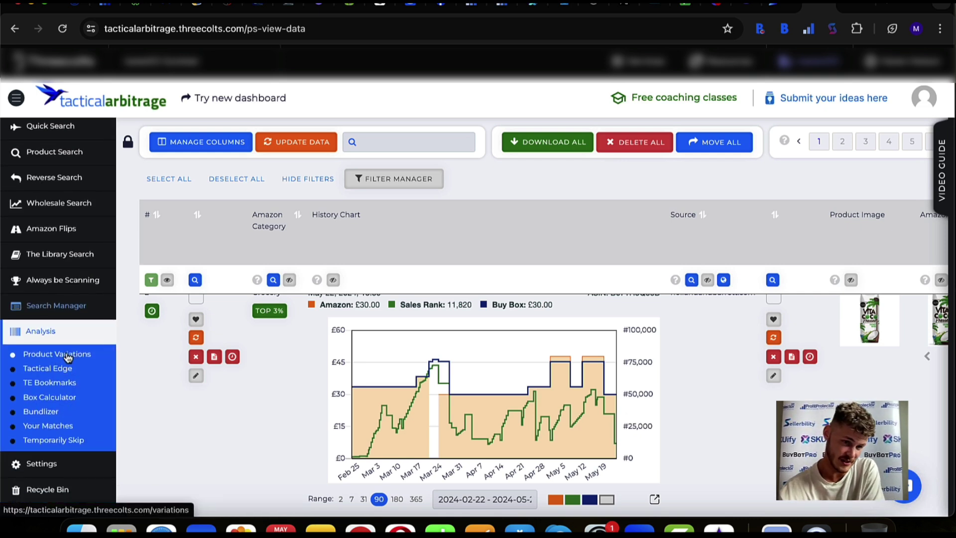
pyautogui.click(50, 398)
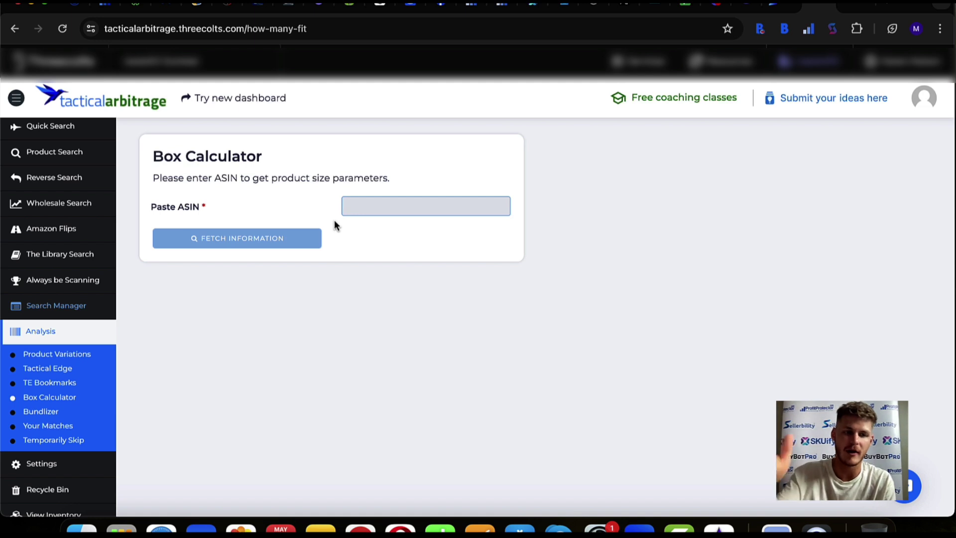
pyautogui.click(44, 411)
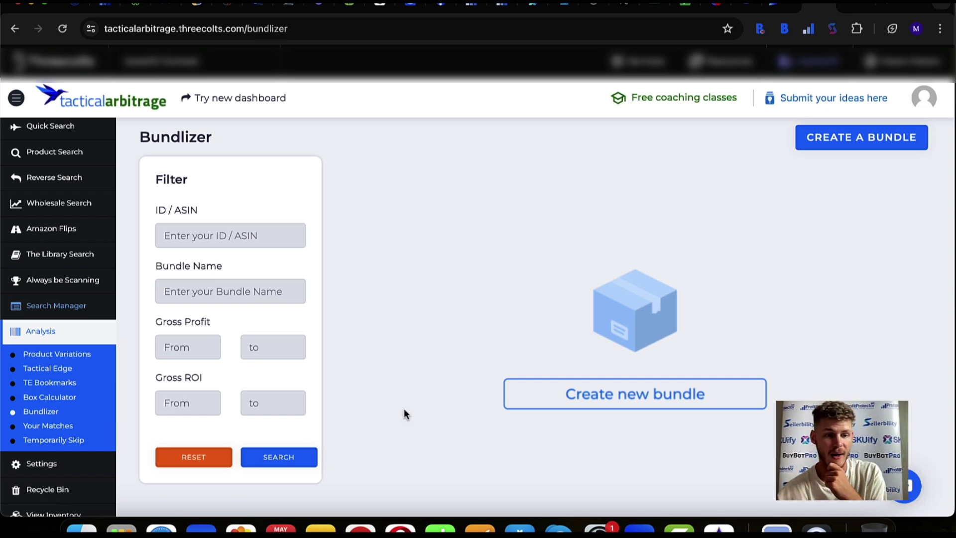
# View the Recycle Bin's product list and the View Inventory page
pyautogui.scroll(-4, 44, 452)
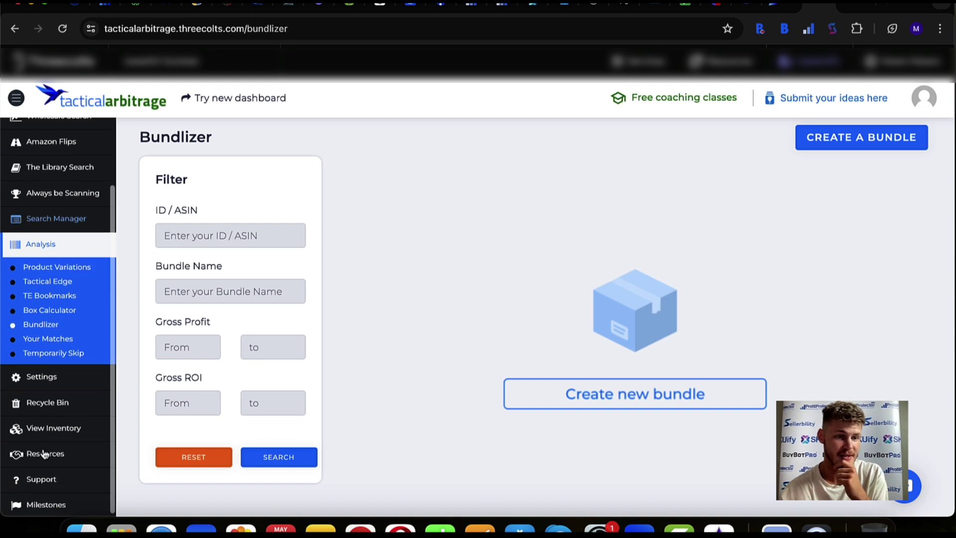
pyautogui.click(47, 403)
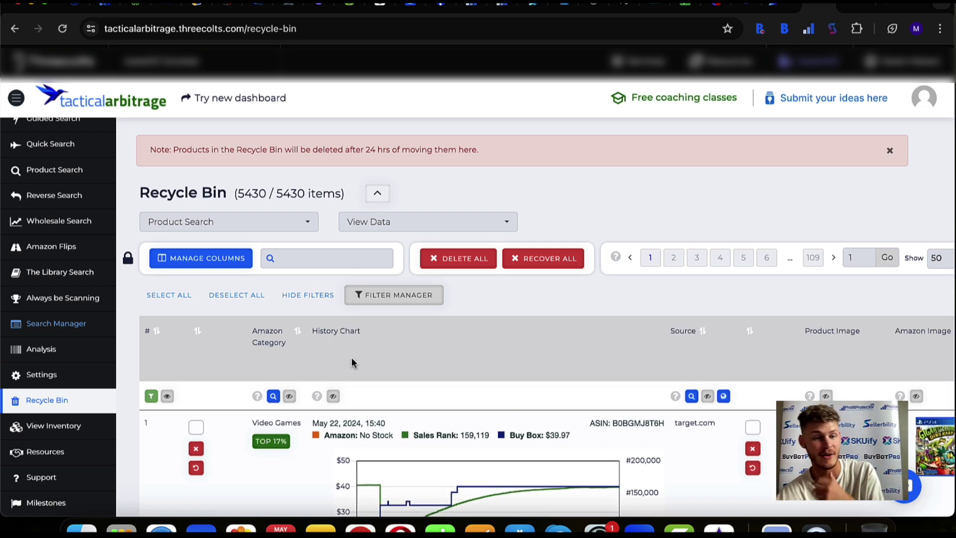
pyautogui.click(52, 433)
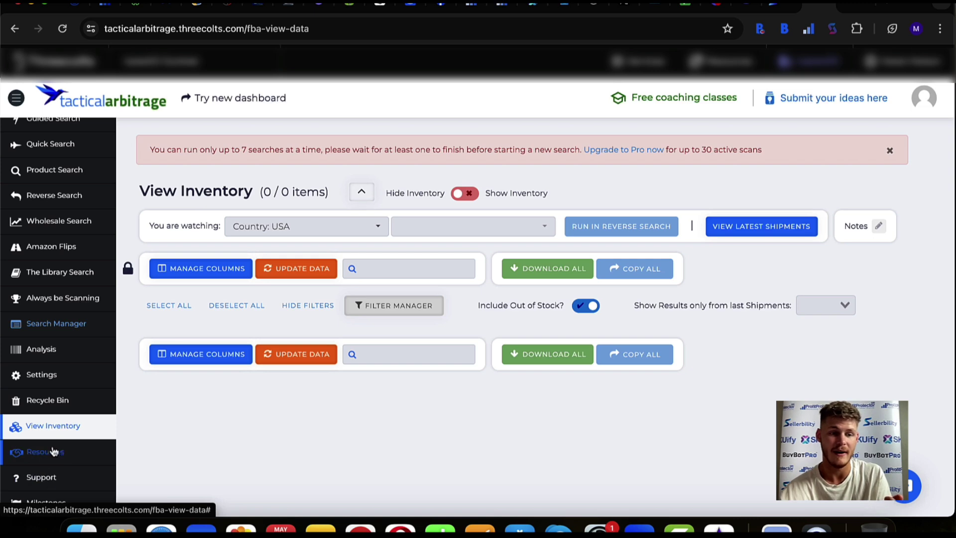
# Look over the Getting started page and the Videos/FAQ course library in the resources
pyautogui.click(54, 453)
pyautogui.click(51, 475)
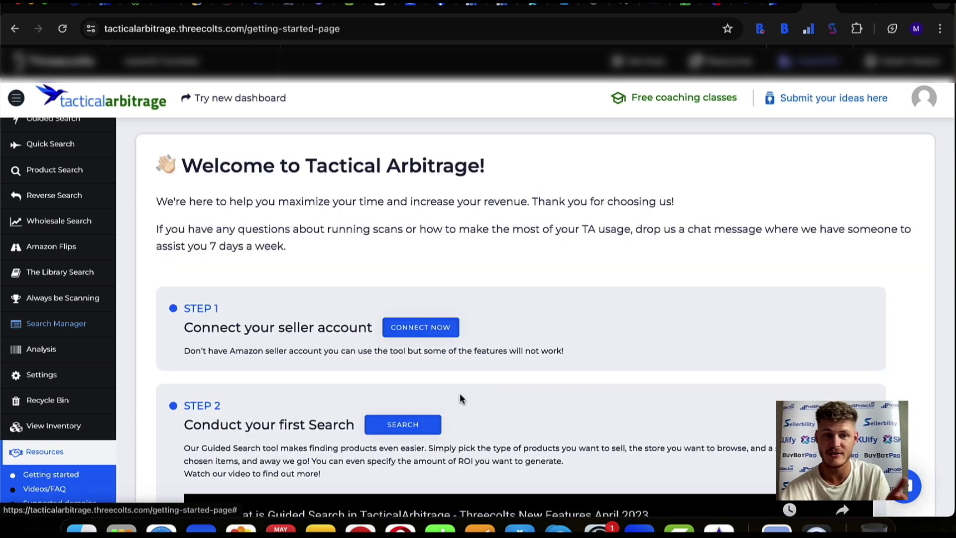
pyautogui.scroll(-1, 460, 399)
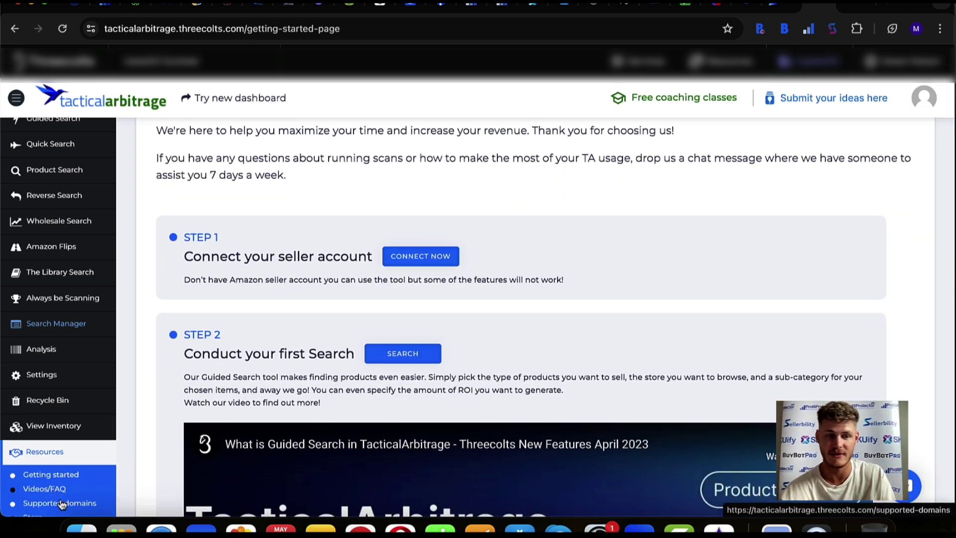
pyautogui.click(44, 489)
pyautogui.scroll(-3, 60, 449)
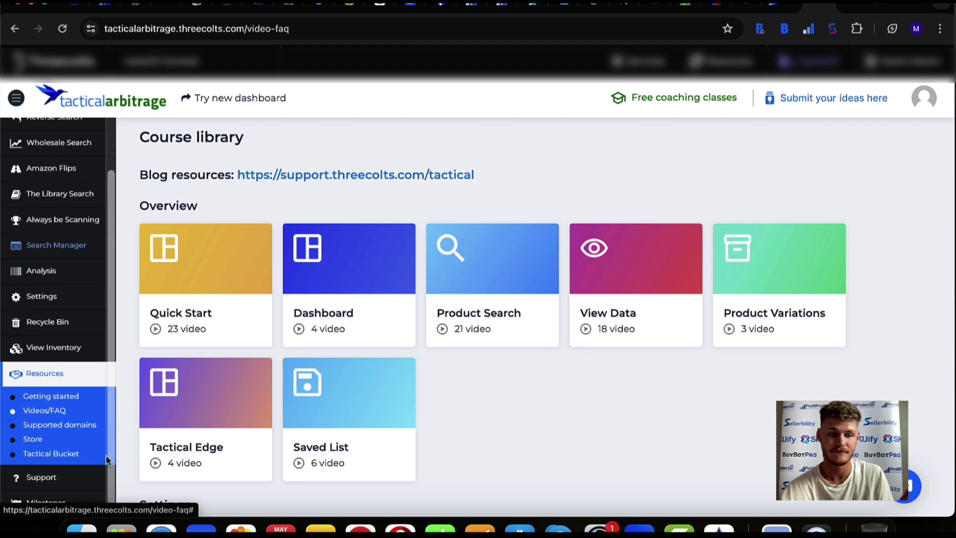
# Browse the USA retailers on the Supported domains page, and go to the Milestones page
pyautogui.click(74, 426)
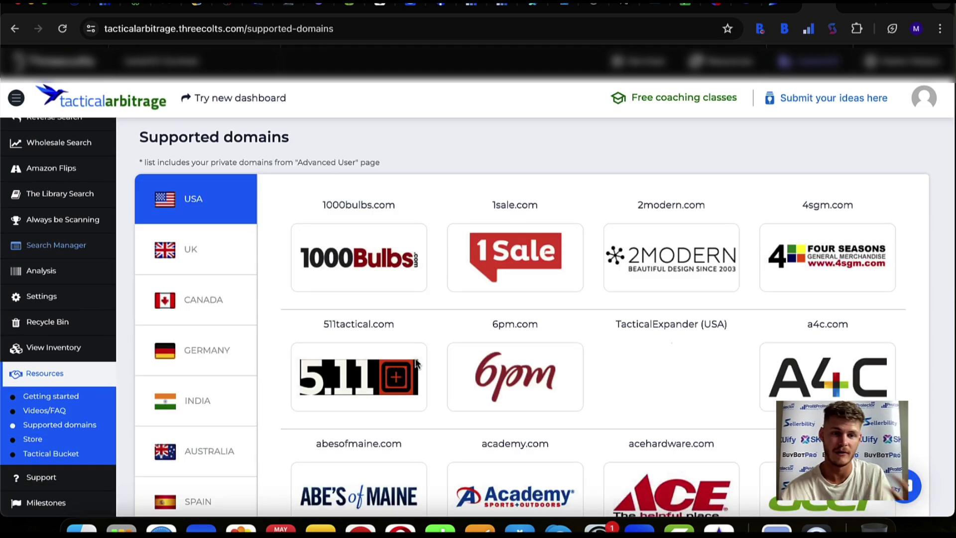
pyautogui.scroll(-3, 416, 371)
pyautogui.scroll(-3, 416, 371)
pyautogui.scroll(7, 417, 371)
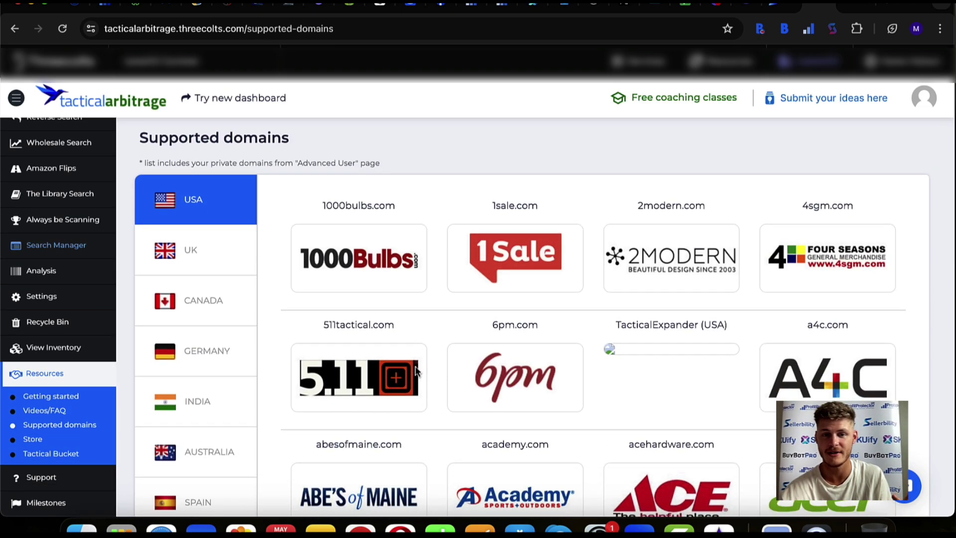
pyautogui.scroll(-1, 416, 371)
pyautogui.scroll(-10, 417, 371)
pyautogui.scroll(10, 417, 371)
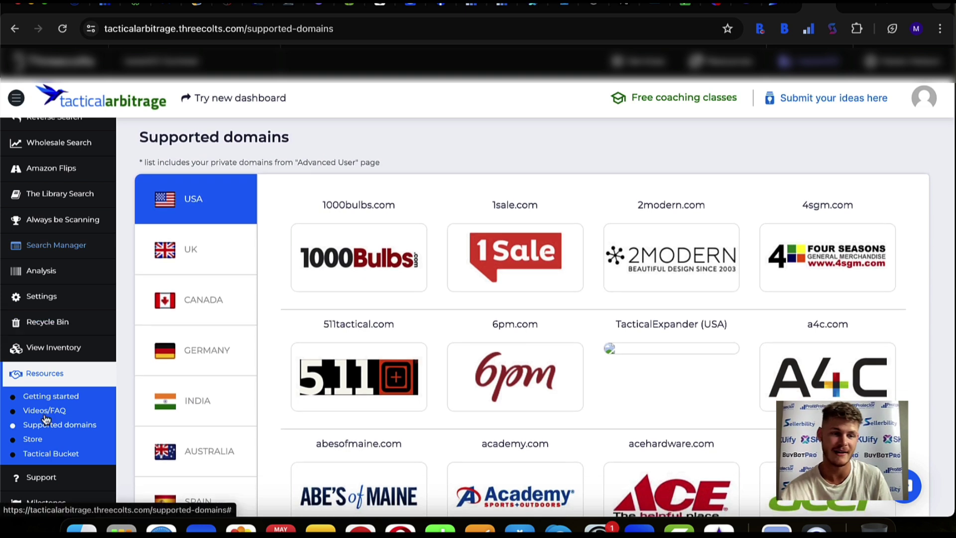
pyautogui.scroll(-2, 46, 422)
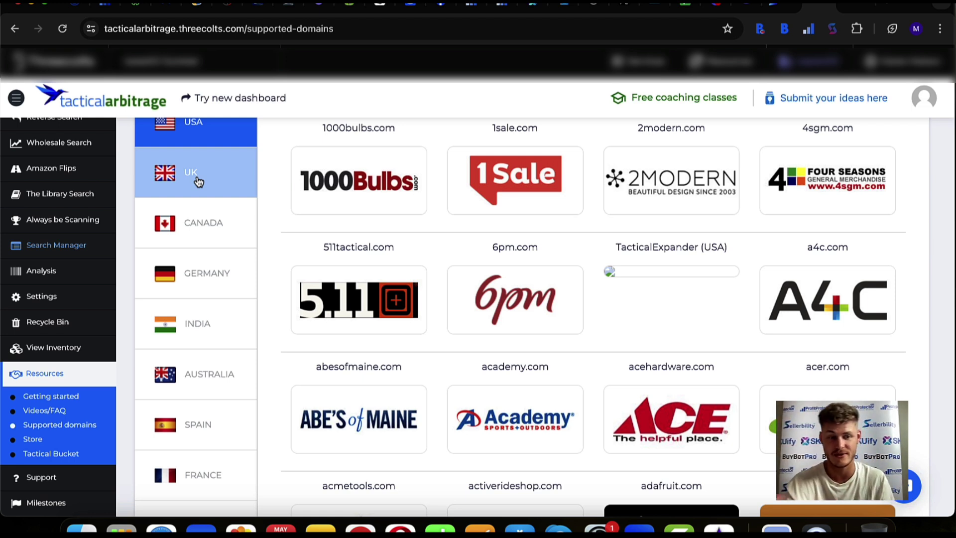
pyautogui.click(46, 502)
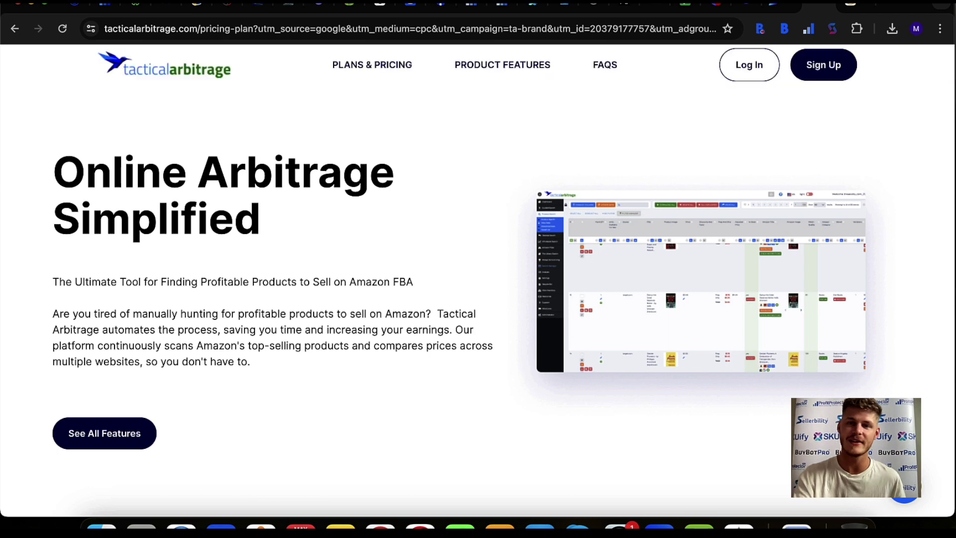
# Switch to the Sellerbility dashboard, review the added and available widgets, and close the widget manager unchanged
pyautogui.click(786, 7)
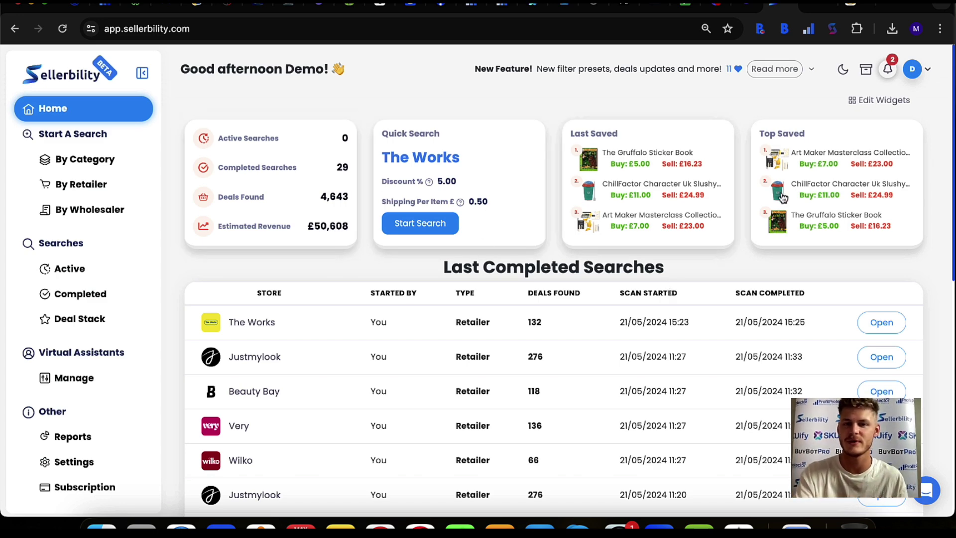
pyautogui.click(882, 102)
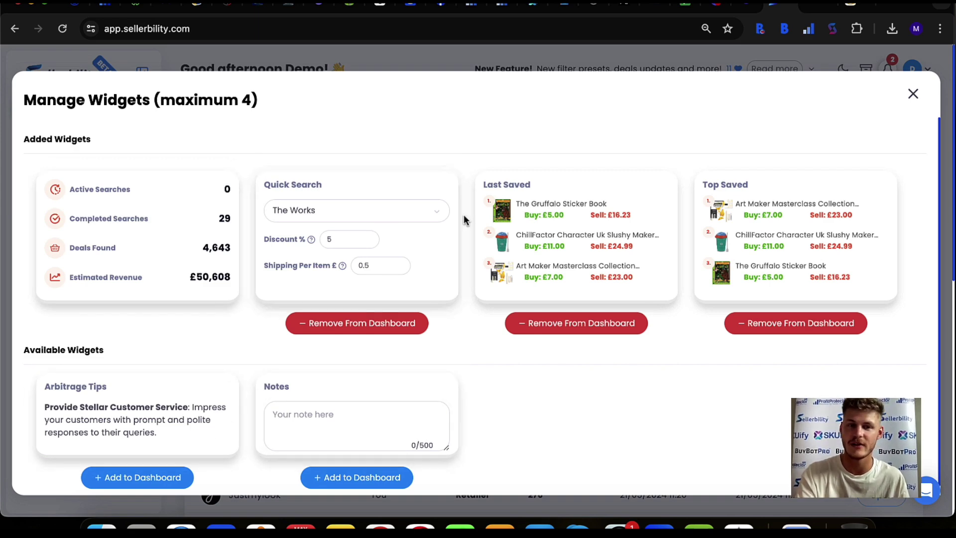
pyautogui.click(914, 93)
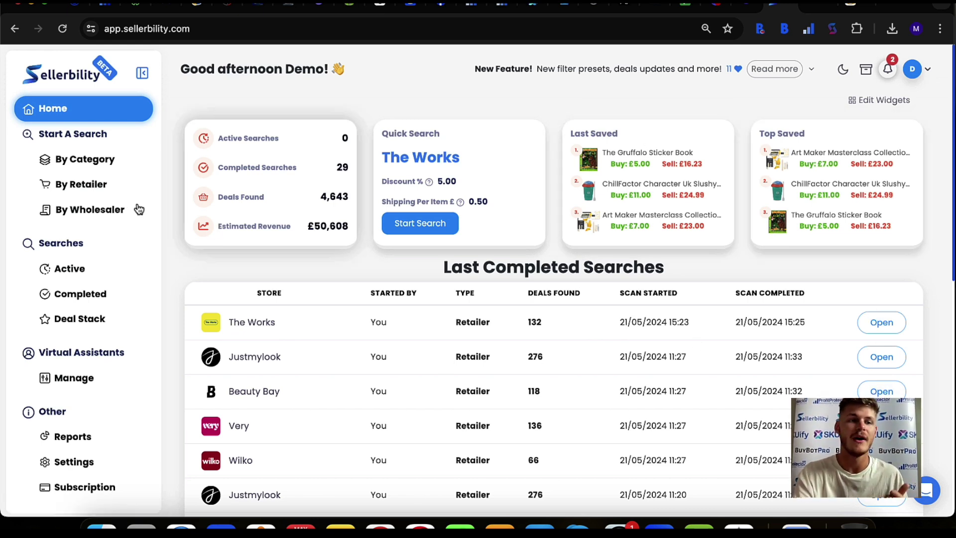
# Open Sellerbility's search page for starting a search by category
pyautogui.click(109, 155)
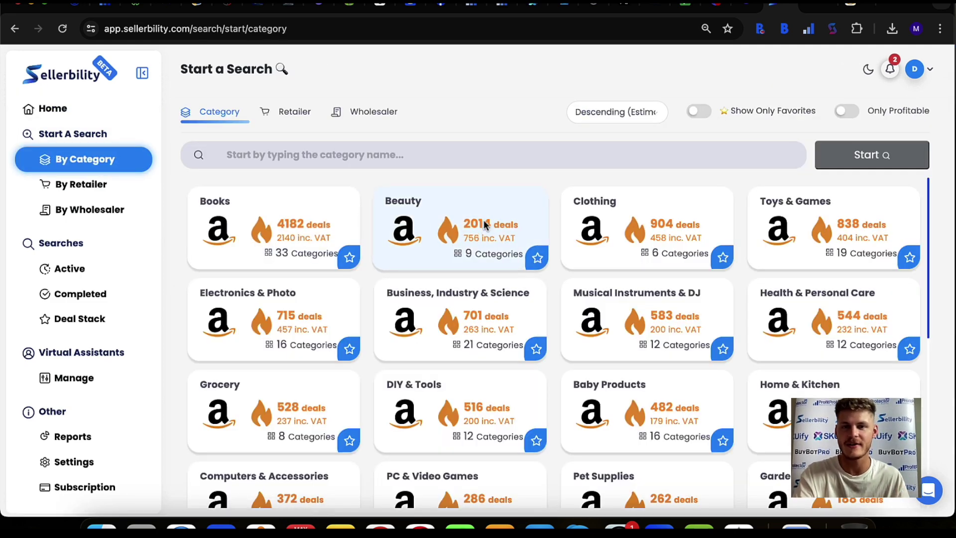
# Select the Toys & Games category and its Building & Construction Toys subcategory to look over the nested subcategories
pyautogui.click(788, 229)
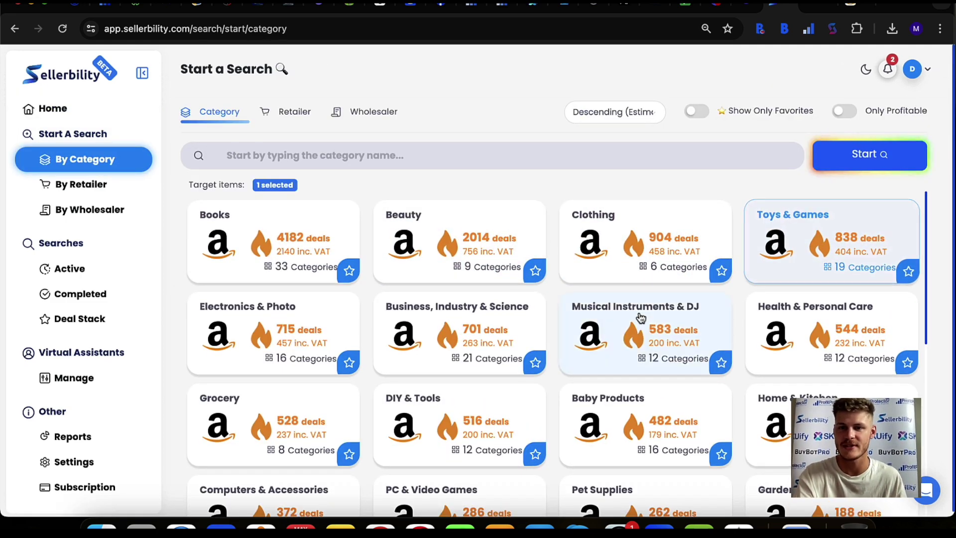
pyautogui.scroll(-6, 495, 336)
pyautogui.scroll(4, 494, 336)
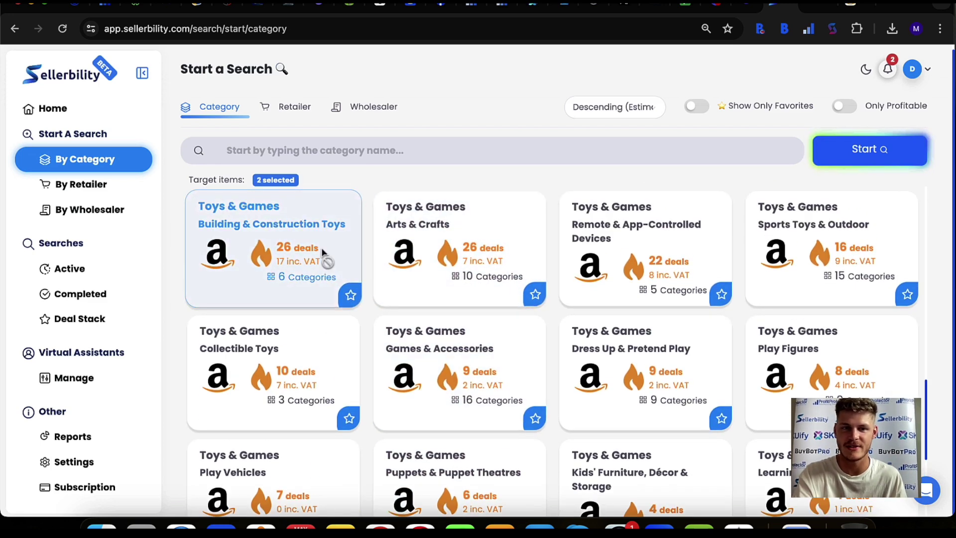
pyautogui.click(331, 258)
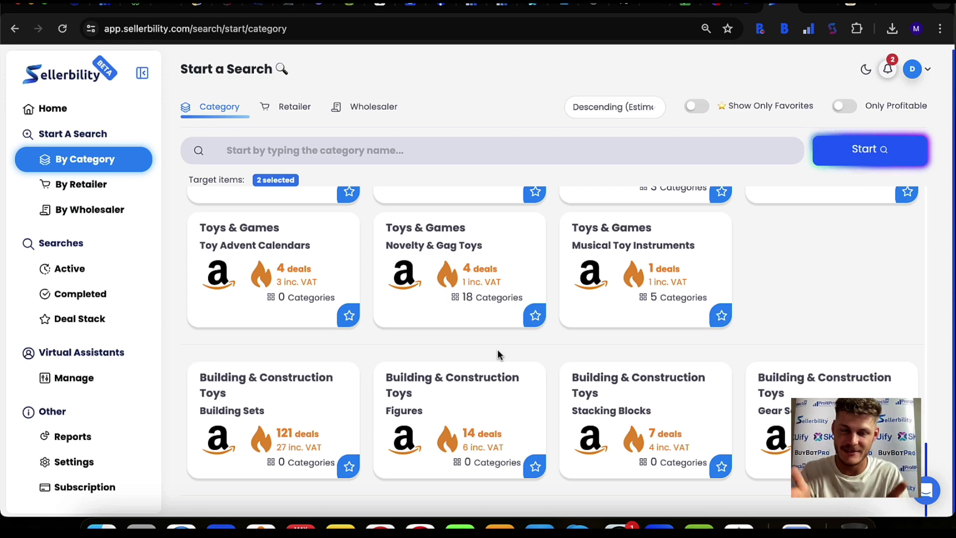
pyautogui.scroll(10, 497, 355)
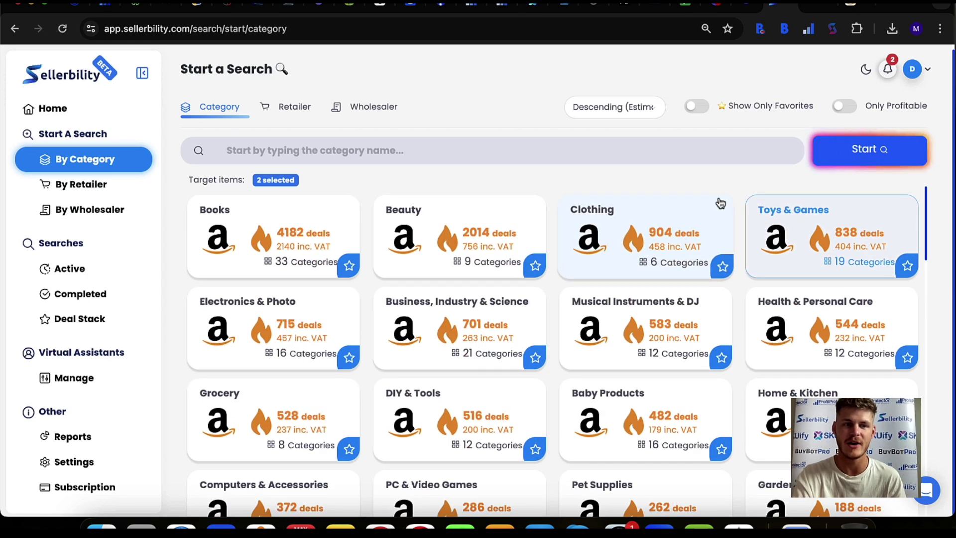
# Browse the retailers available for a search, and briefly filter the list to favorites only
pyautogui.click(117, 187)
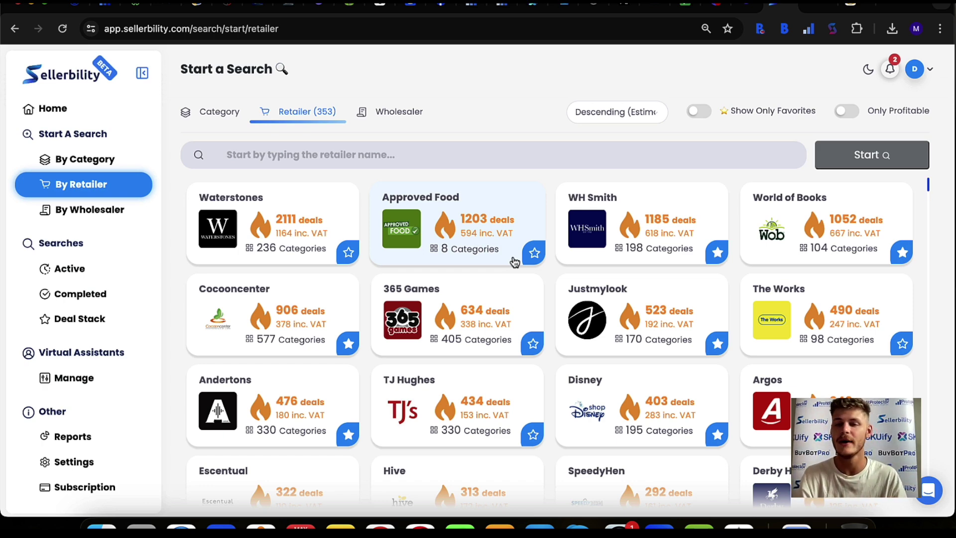
pyautogui.scroll(-15, 514, 262)
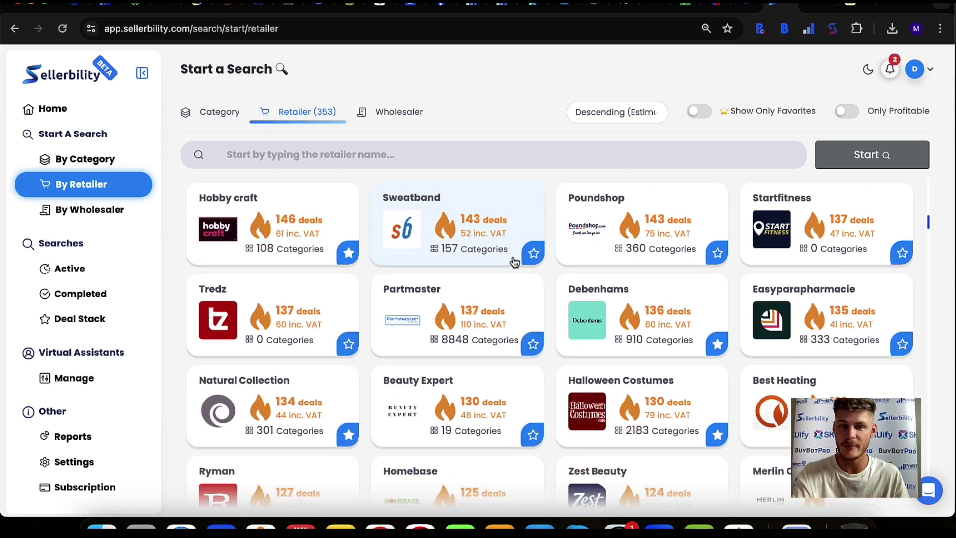
pyautogui.scroll(15, 514, 262)
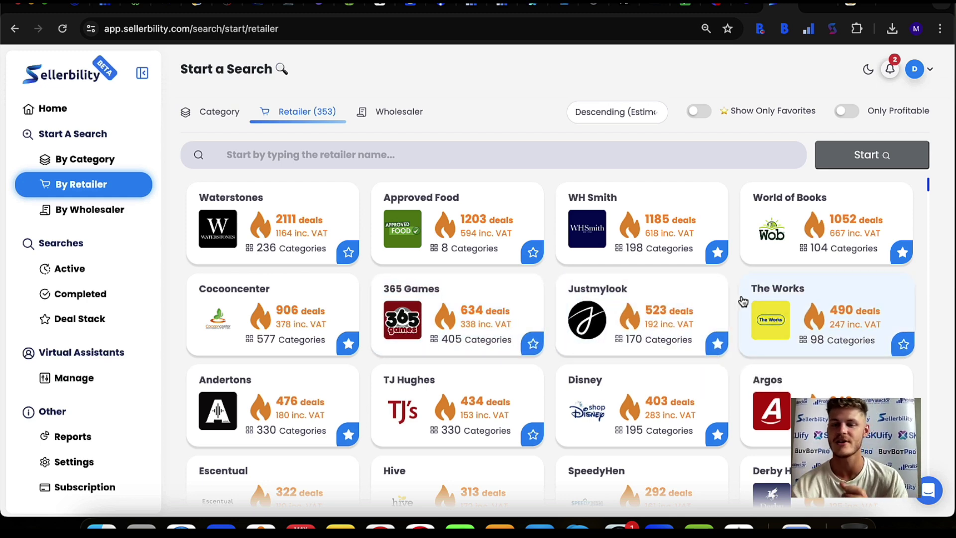
pyautogui.click(698, 116)
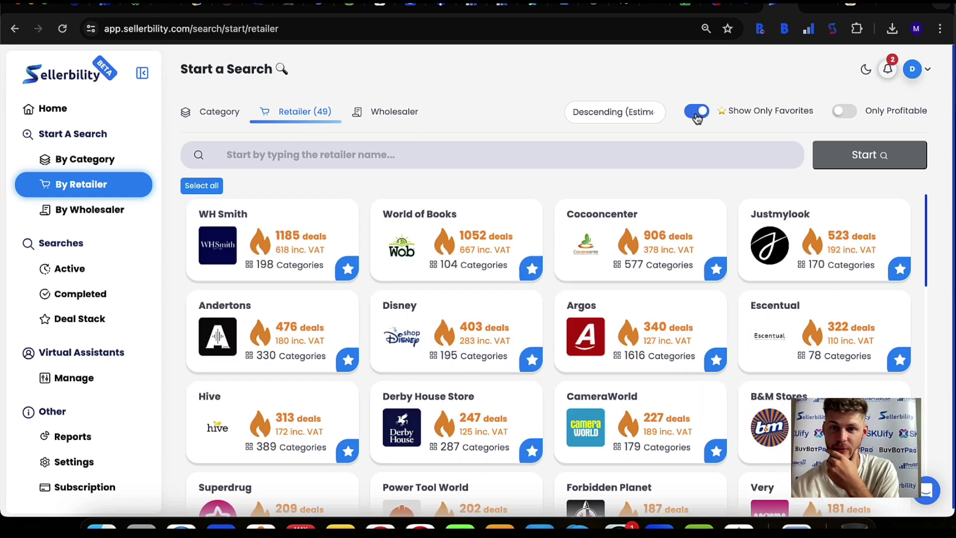
pyautogui.click(697, 115)
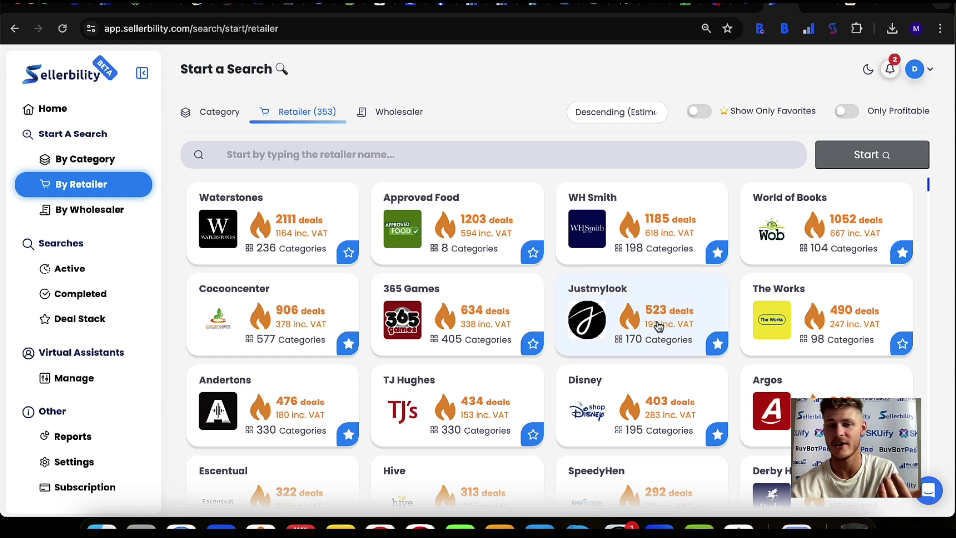
# Start a retailer search for Argos and open its live results from the active searches
pyautogui.moveTo(659, 326)
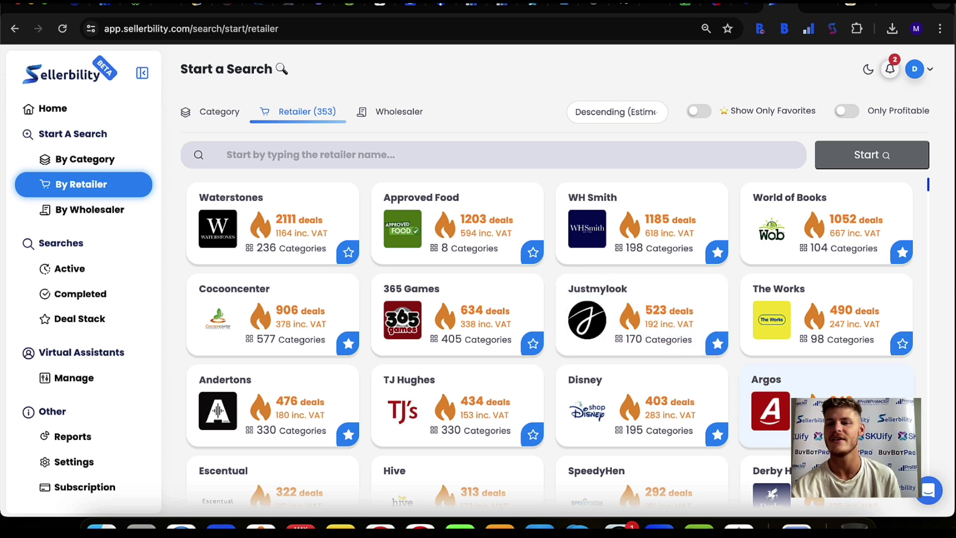
pyautogui.click(762, 391)
pyautogui.click(850, 164)
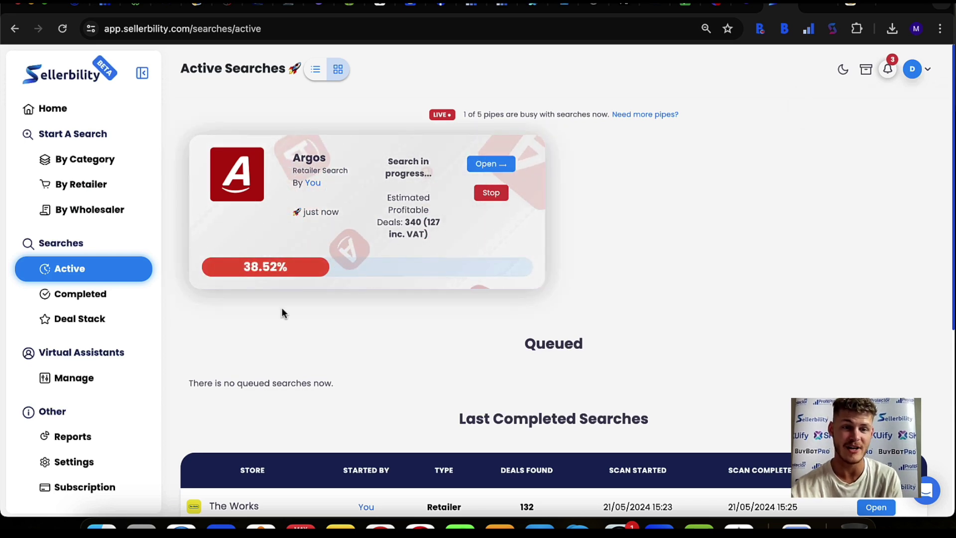
pyautogui.click(479, 164)
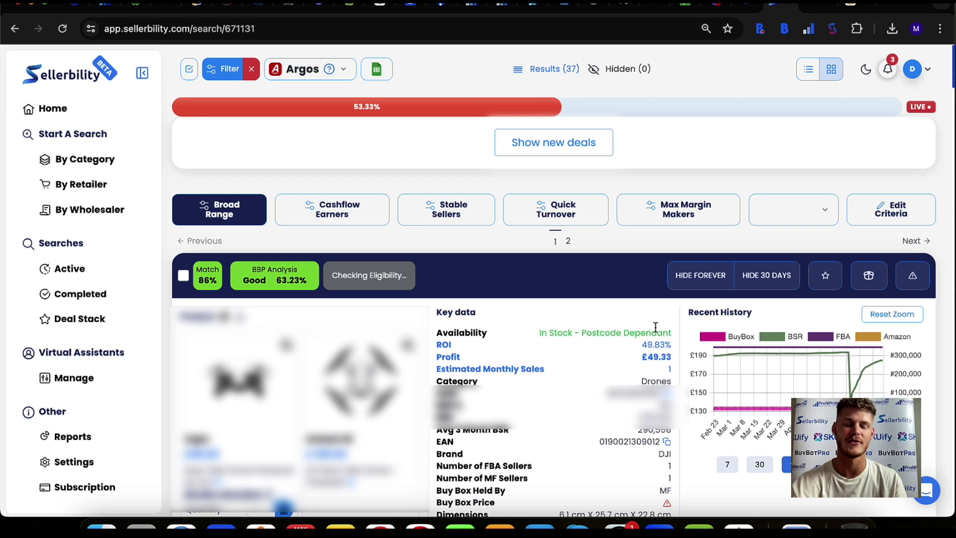
# Look through the completed searches and open the results of The Works retailer search
pyautogui.click(107, 210)
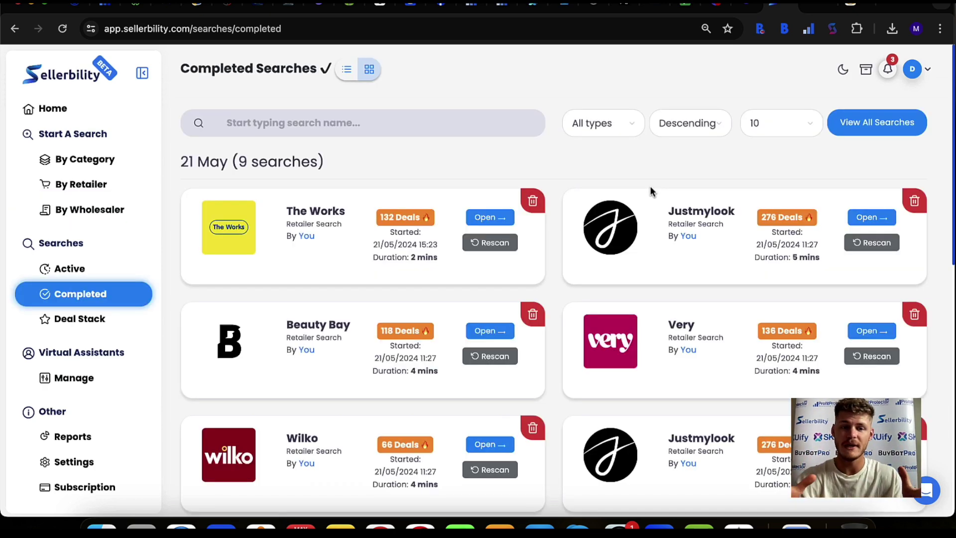
pyautogui.scroll(-2, 668, 343)
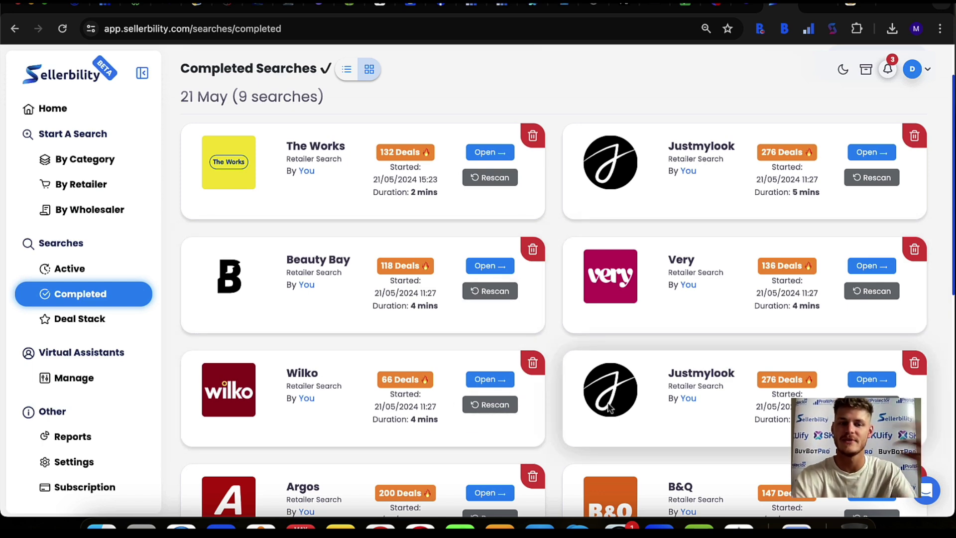
pyautogui.scroll(1, 610, 407)
pyautogui.scroll(1, 609, 407)
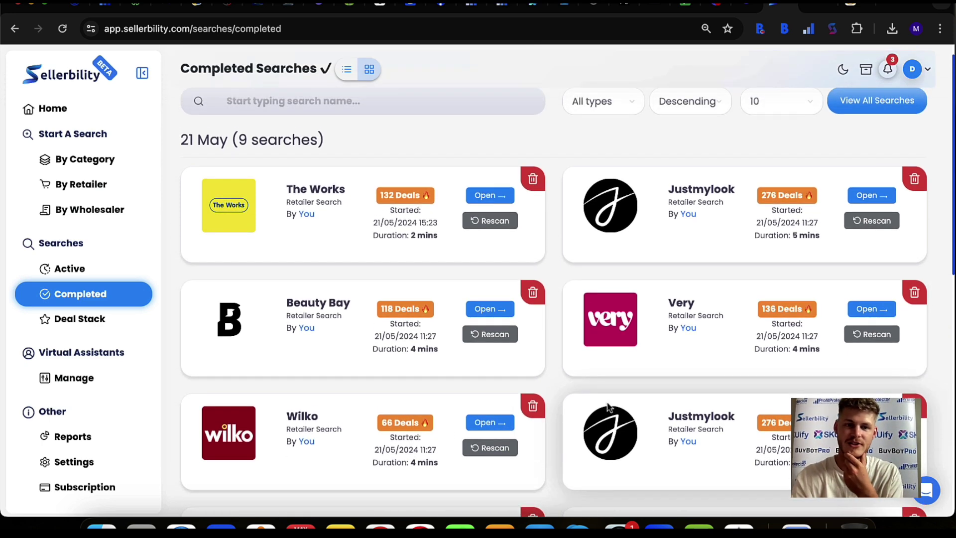
pyautogui.click(495, 197)
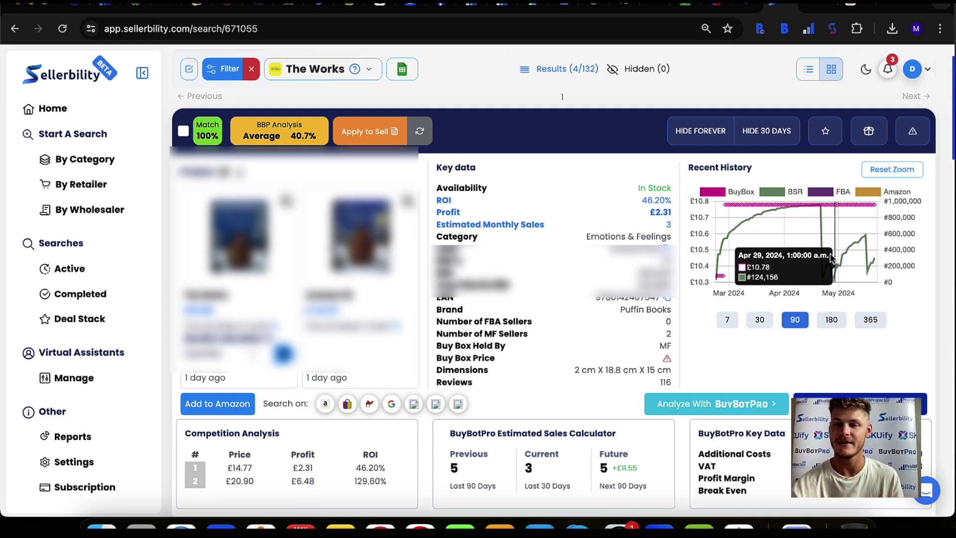
# Examine the product's Recent History chart over 30 and 7 days, zoom into it, and restore the 90-day range
pyautogui.moveTo(793, 206)
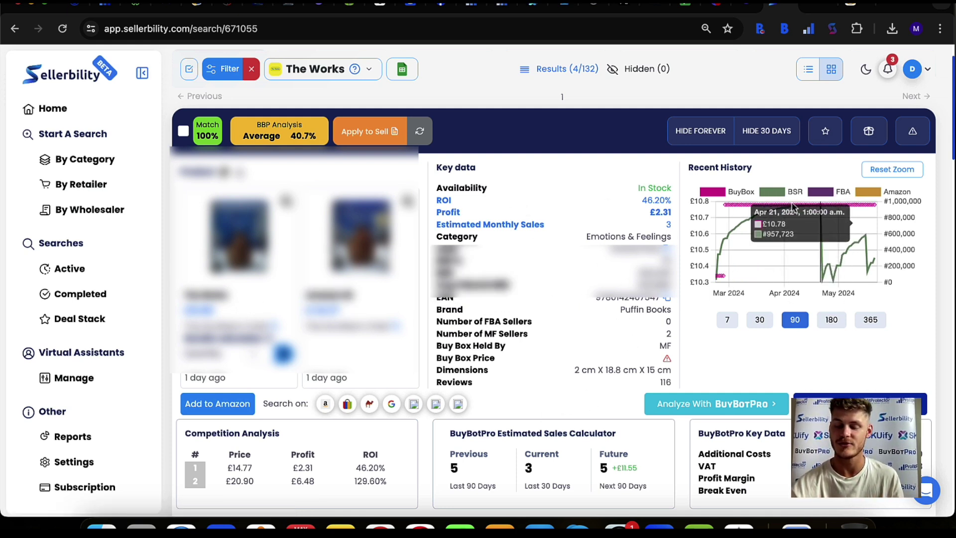
pyautogui.click(761, 325)
pyautogui.click(739, 325)
pyautogui.moveTo(794, 226)
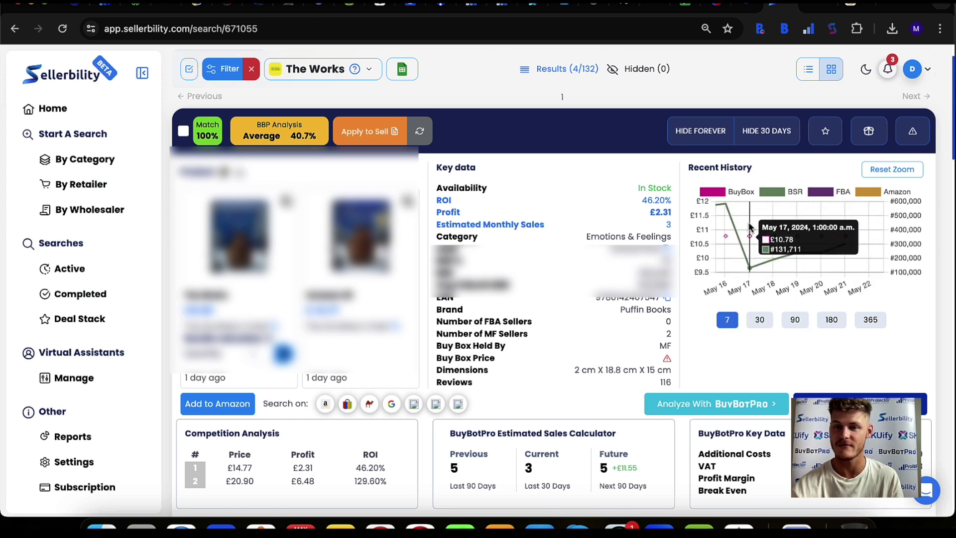
pyautogui.moveTo(795, 226); pyautogui.dragTo(795, 226)
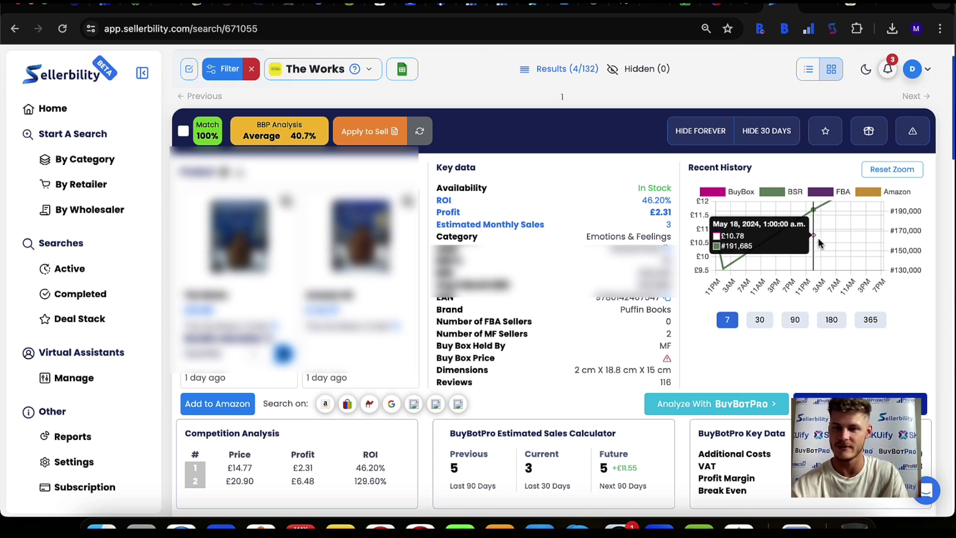
pyautogui.click(796, 322)
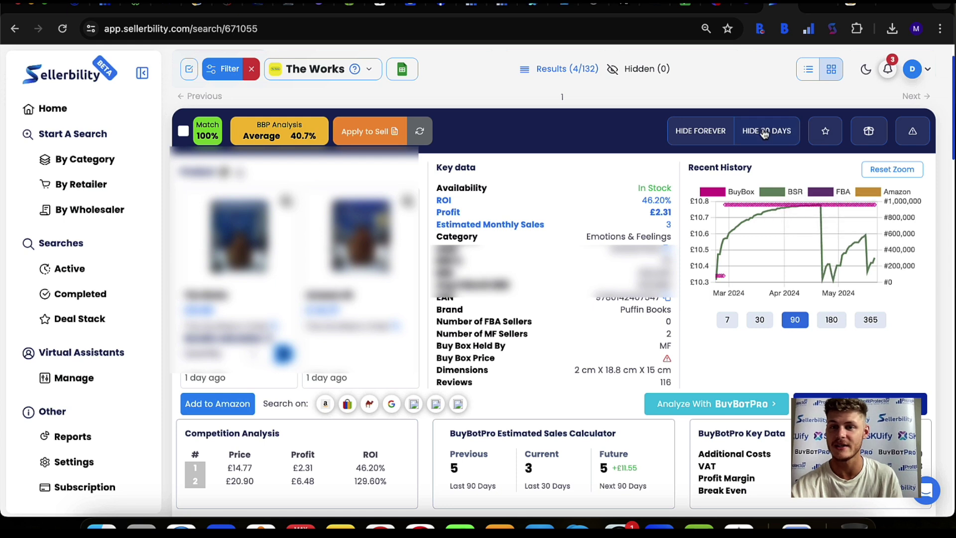
# Preview the deal's BuyBotPro analysis and its ProfitProtector repricing form, closing each without saving
pyautogui.moveTo(844, 284)
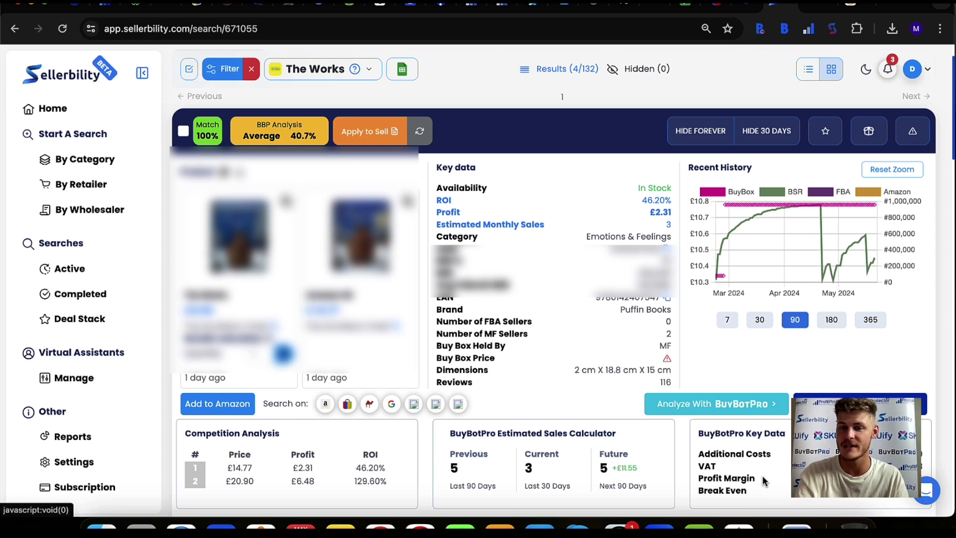
pyautogui.click(706, 404)
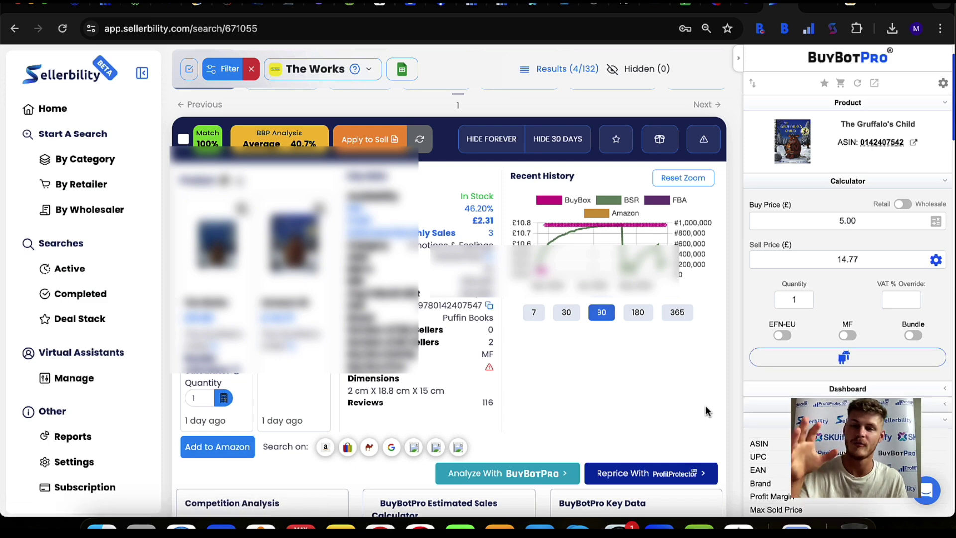
pyautogui.click(739, 63)
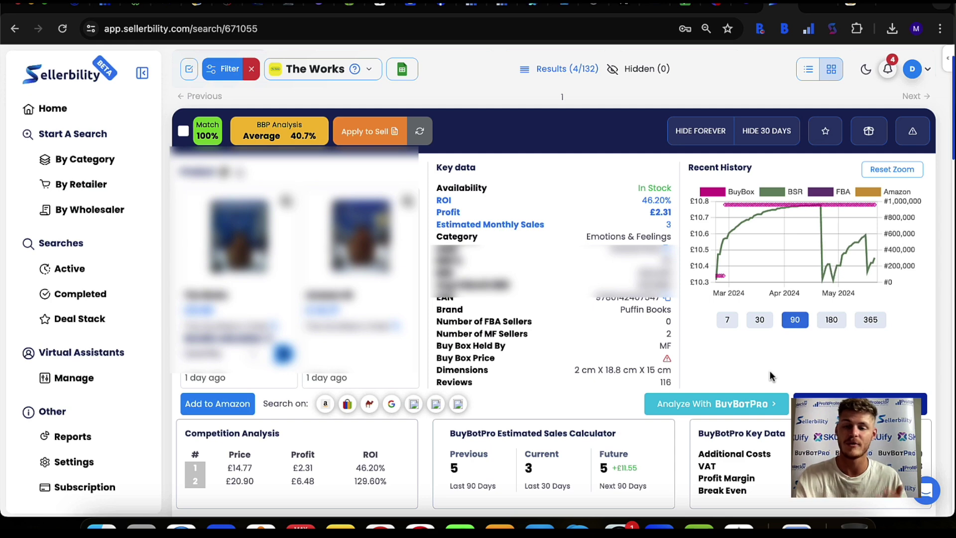
pyautogui.click(859, 403)
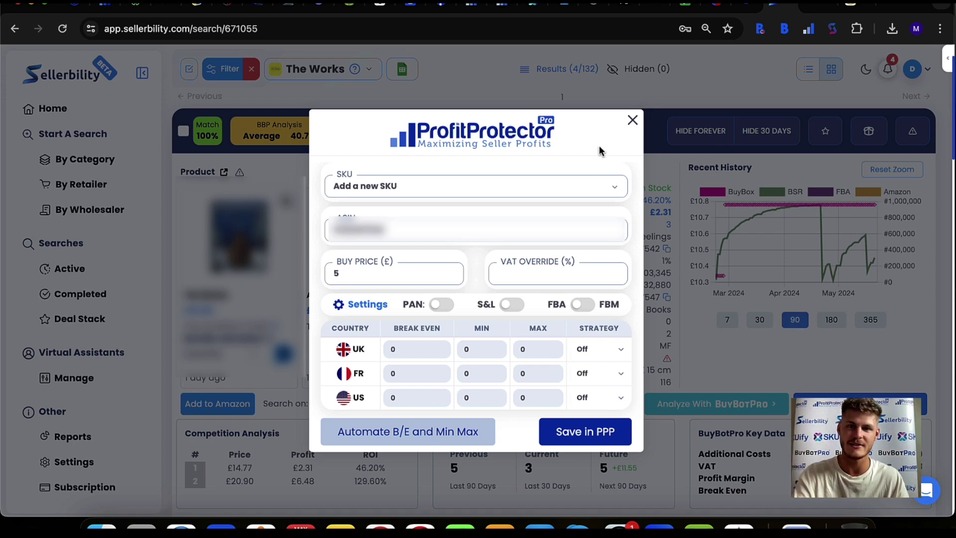
pyautogui.click(634, 120)
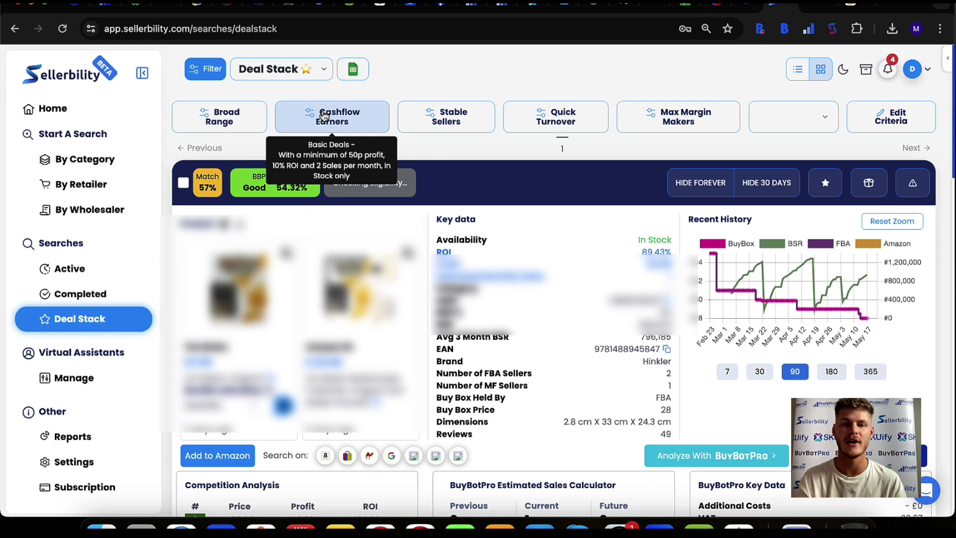
# Open the Deal Stack's filters and review the Presets, Essentials and Retailer Product options, including availability
pyautogui.click(198, 73)
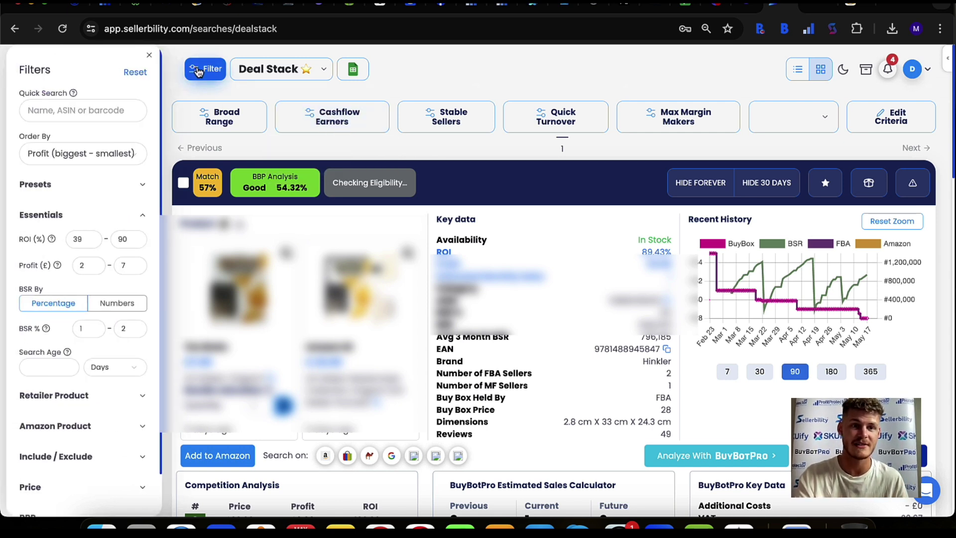
pyautogui.click(140, 193)
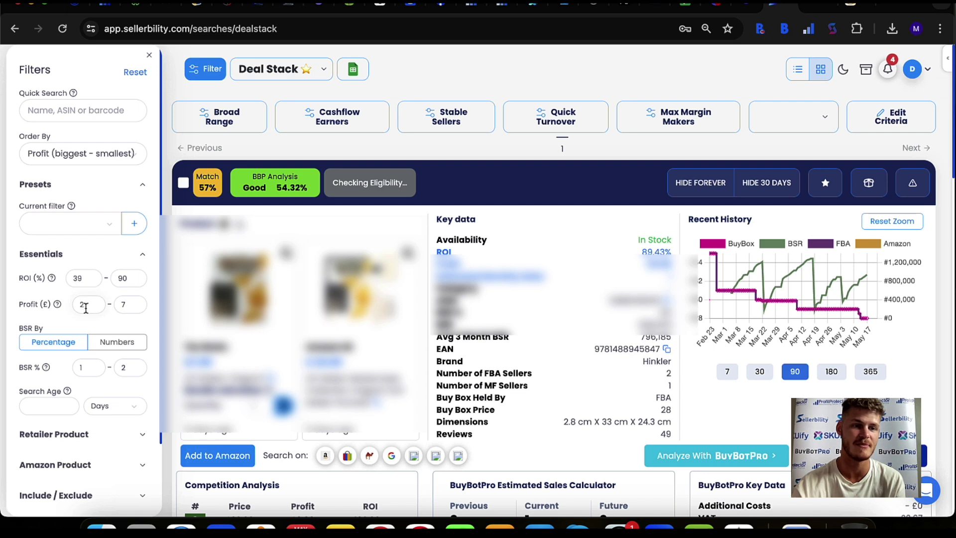
pyautogui.scroll(-2, 127, 307)
pyautogui.scroll(-2, 127, 307)
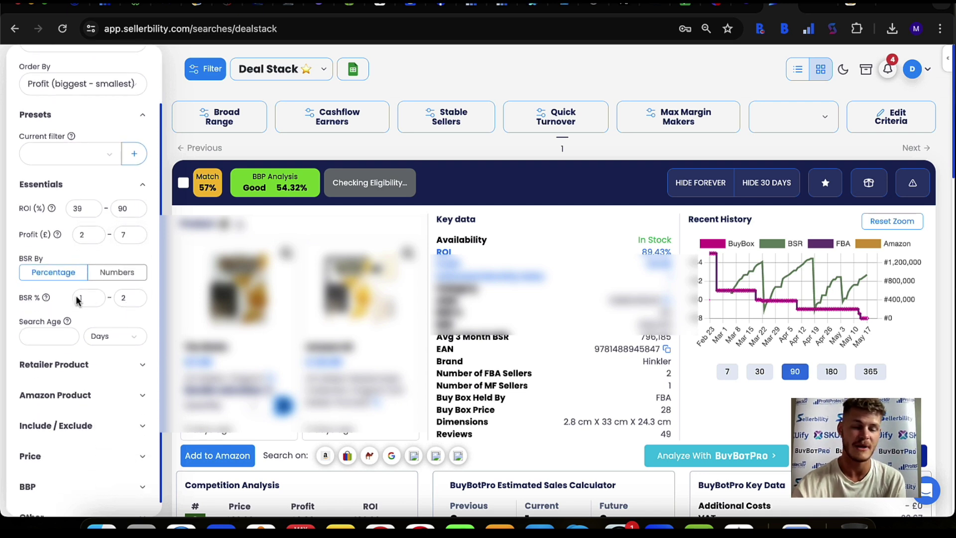
pyautogui.click(144, 371)
pyautogui.scroll(-3, 143, 371)
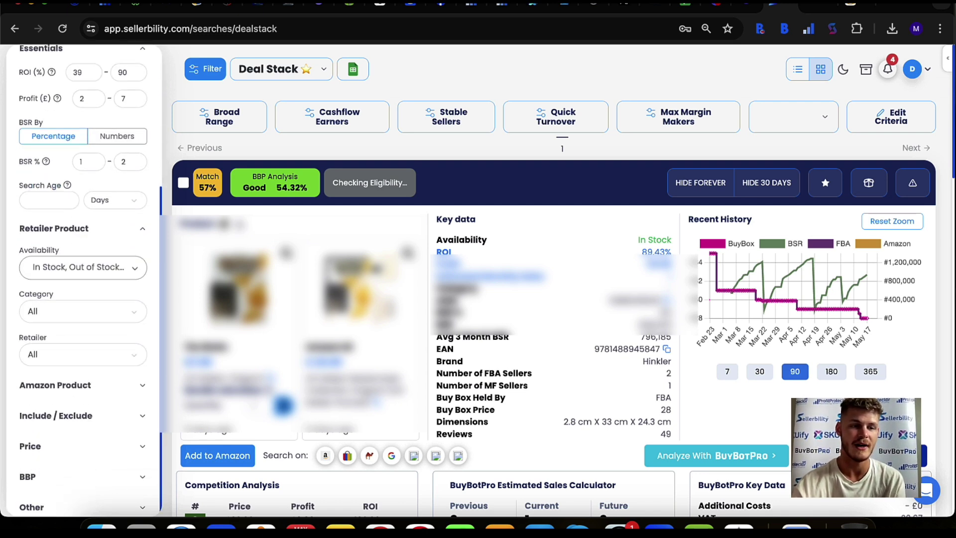
pyautogui.click(107, 267)
pyautogui.click(127, 293)
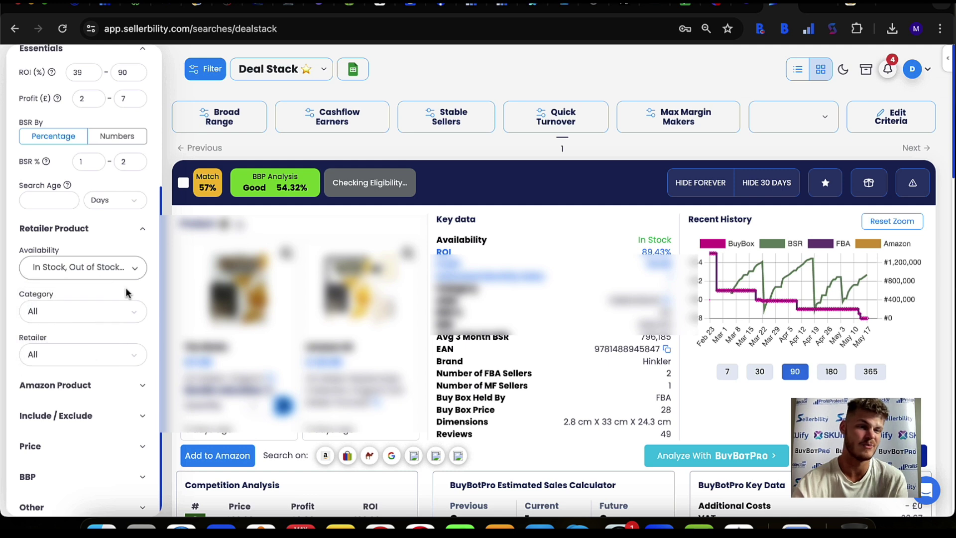
# Expand the Amazon Product filters and review the seller count, monthly sales, dimensions, fragile and multipack options
pyautogui.scroll(-1, 125, 299)
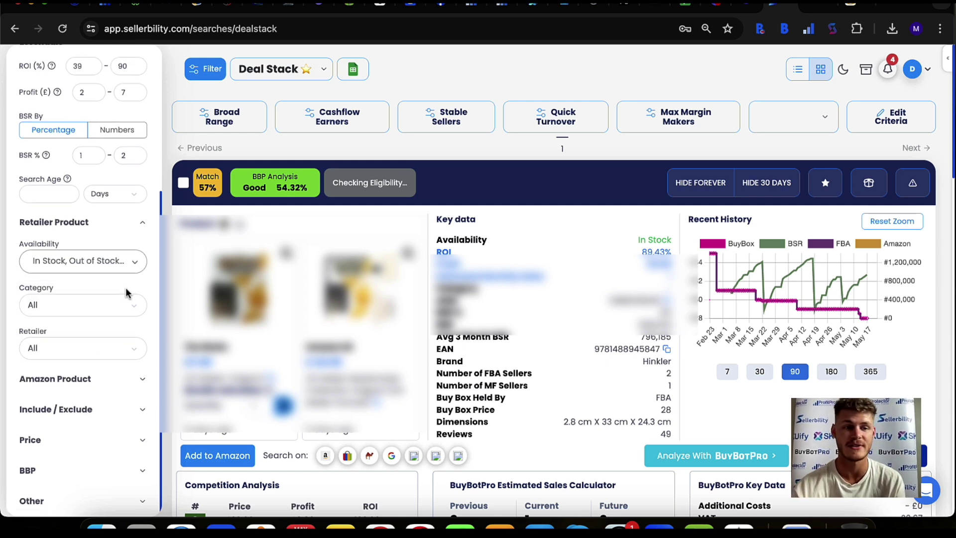
pyautogui.click(116, 380)
pyautogui.scroll(-3, 118, 385)
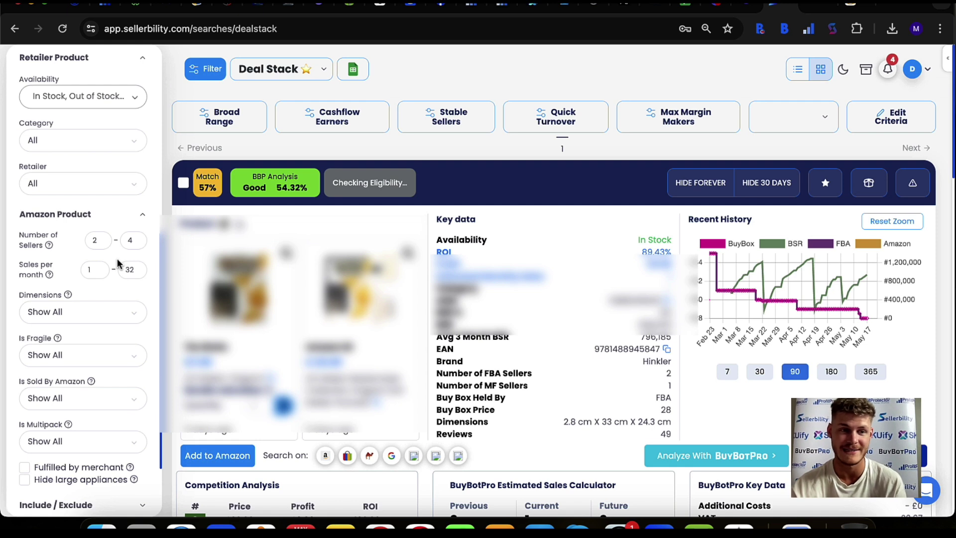
pyautogui.scroll(-2, 107, 287)
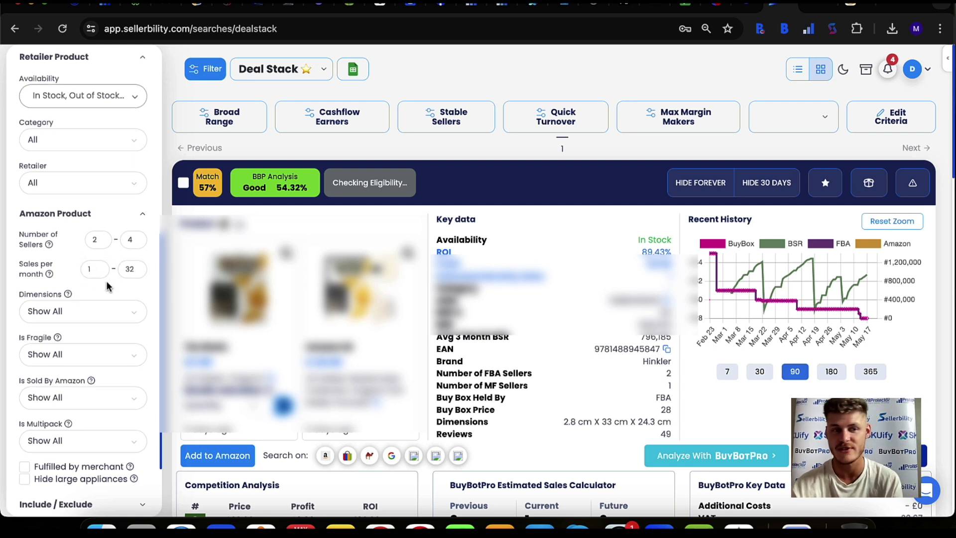
pyautogui.scroll(1, 107, 287)
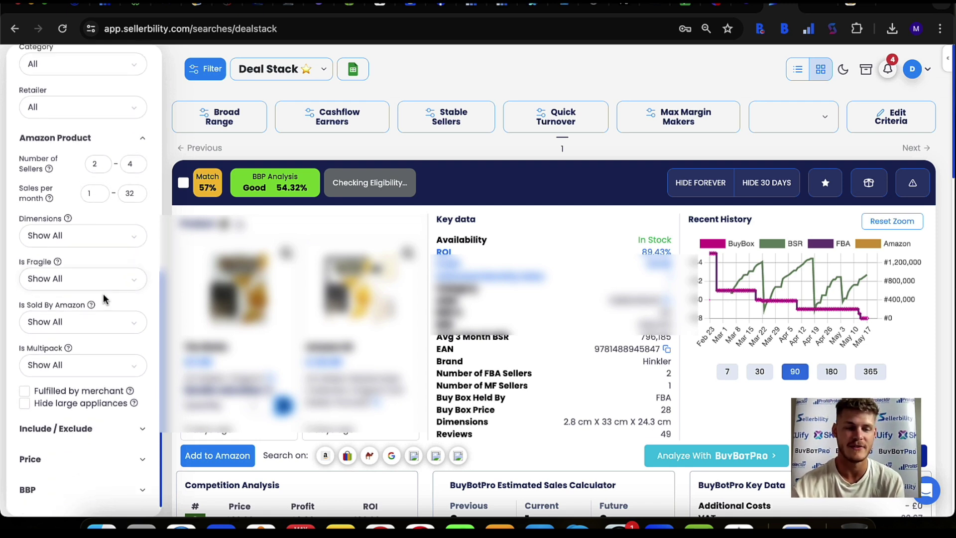
pyautogui.scroll(-1, 106, 331)
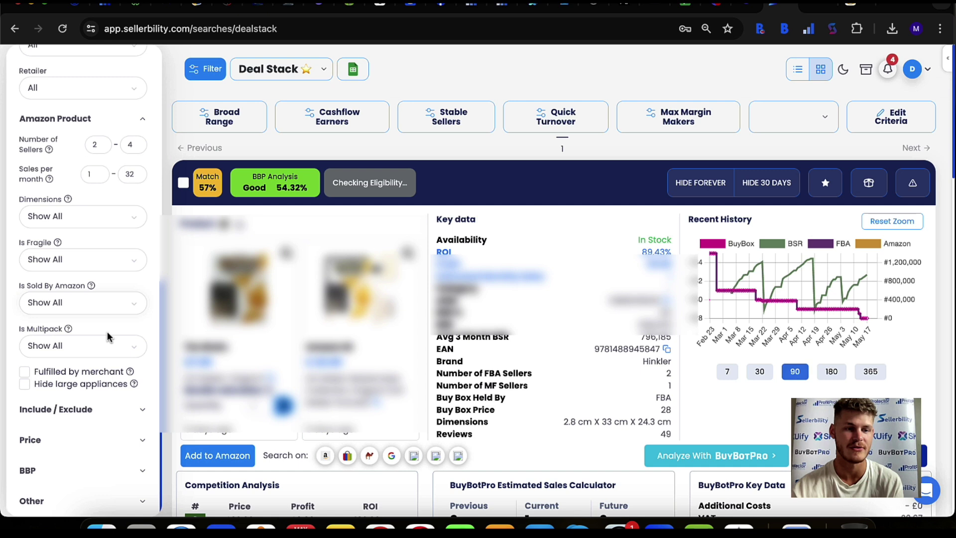
# Expand the Include / Exclude and Price filters and review the title word, unit cost, Amazon price and Buy Box options
pyautogui.click(113, 411)
pyautogui.scroll(-4, 114, 398)
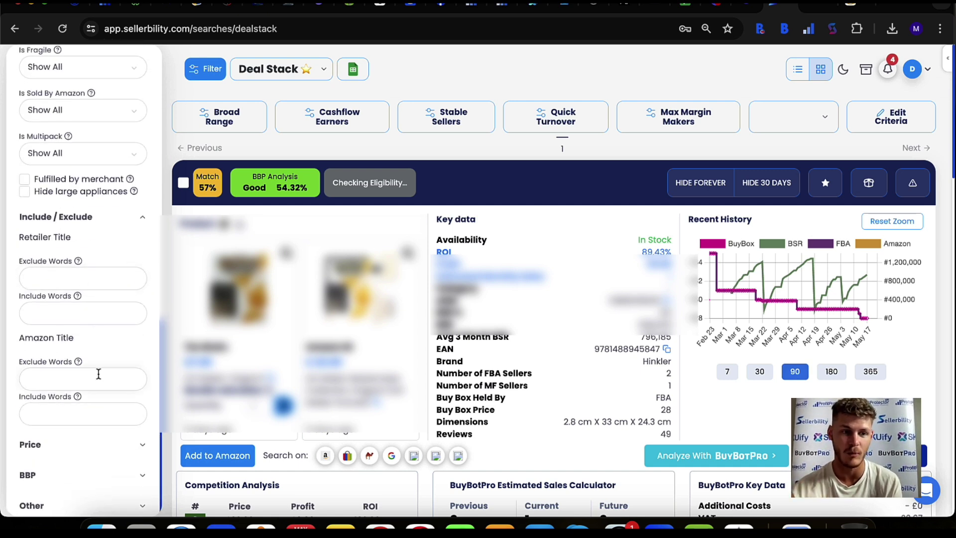
pyautogui.click(128, 445)
pyautogui.scroll(-3, 130, 444)
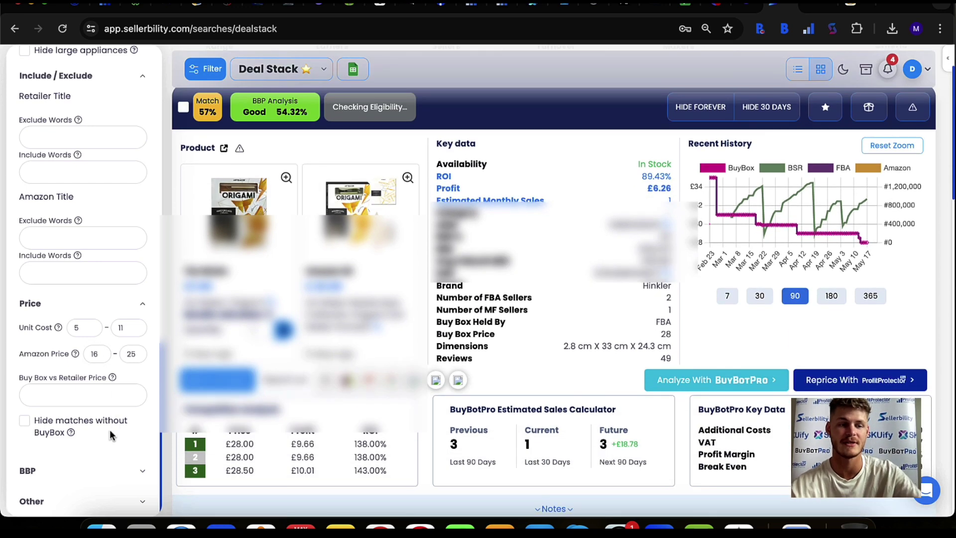
# Expand the BBP and Other filters and review the score, profit margin, break-even, match percentage and eligibility options
pyautogui.scroll(-3, 110, 431)
pyautogui.click(124, 398)
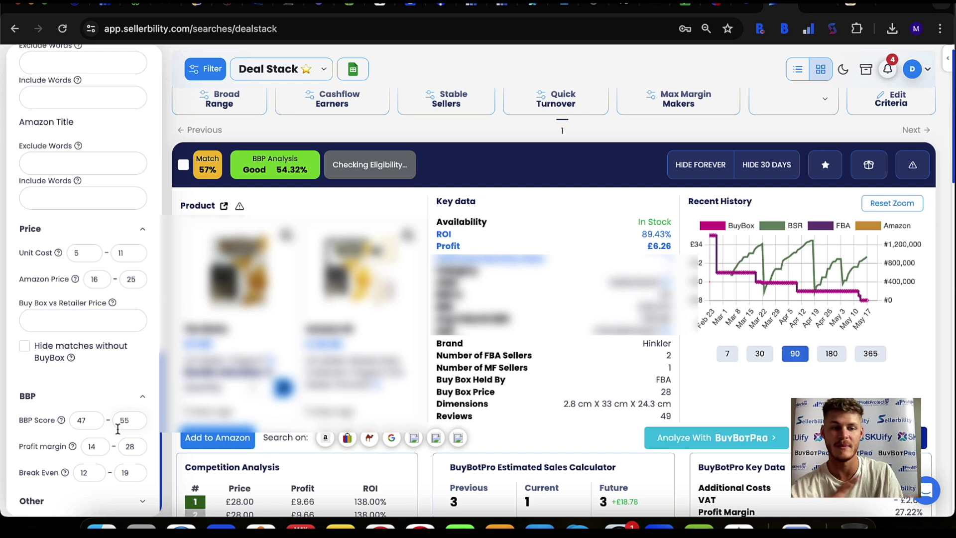
pyautogui.click(128, 503)
pyautogui.scroll(-5, 125, 463)
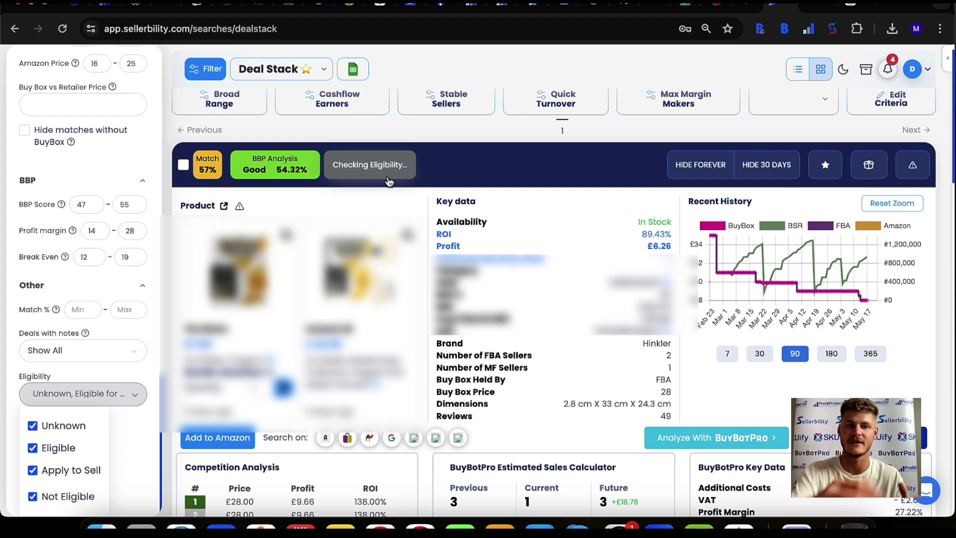
pyautogui.moveTo(201, 175)
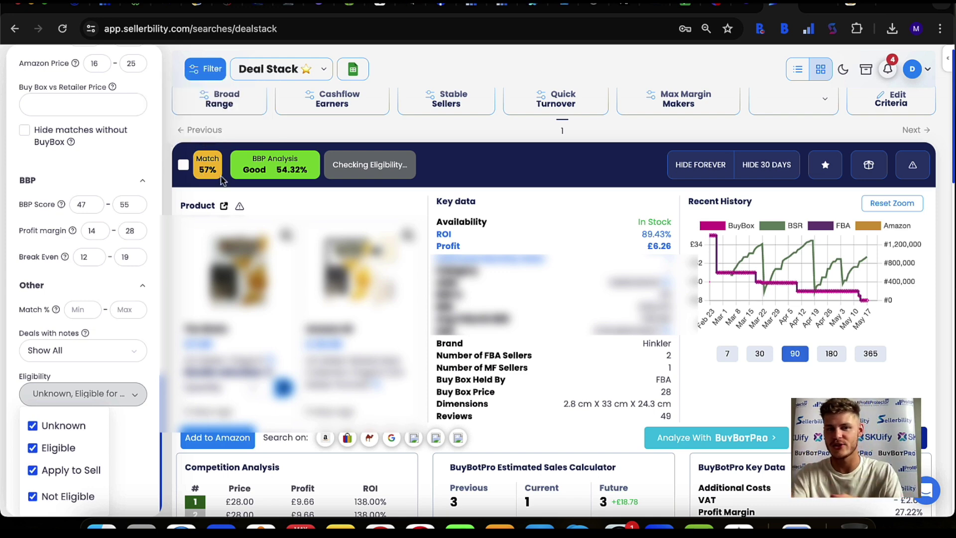
# Review the Request Report form's report types, the financial settings for searches, and the Deal Stack's spreadsheet export option
pyautogui.click(821, 70)
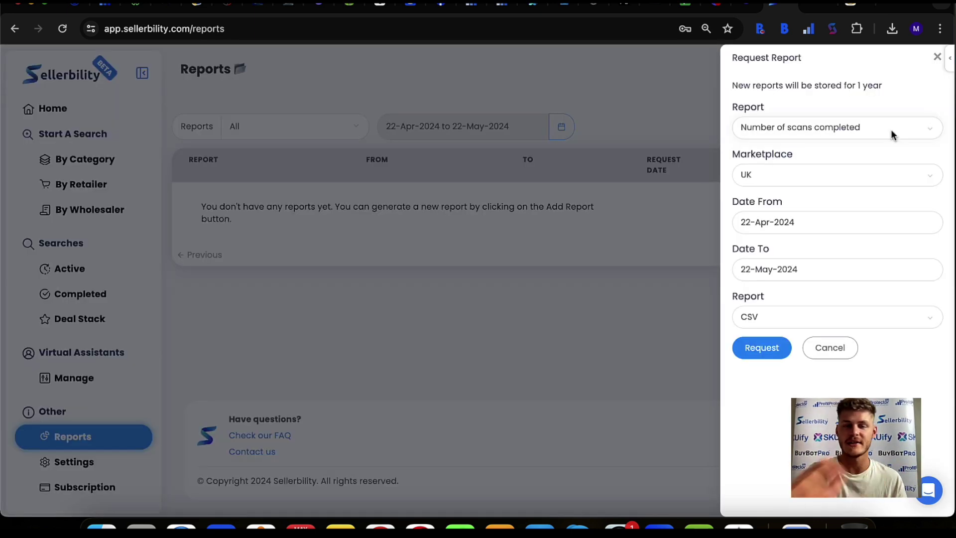
pyautogui.click(891, 131)
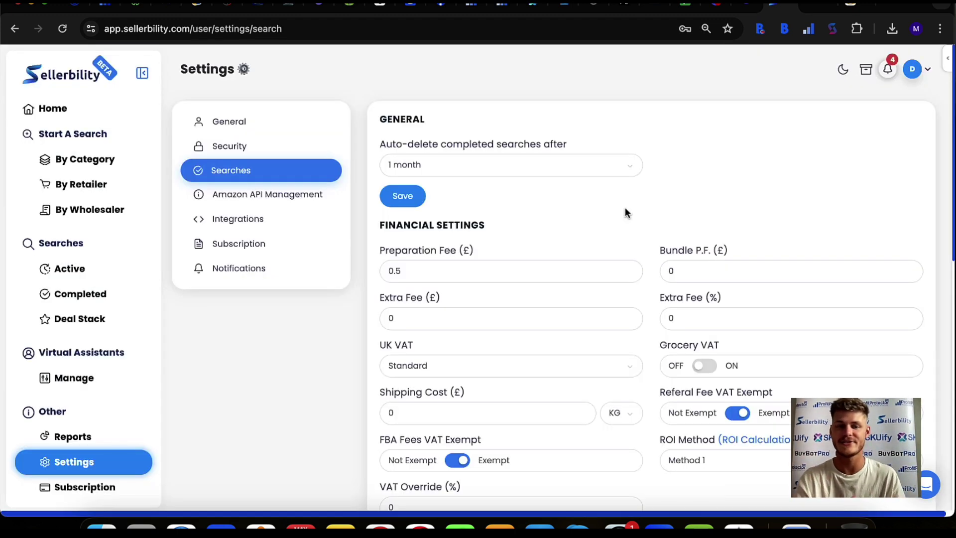
pyautogui.scroll(-2, 626, 212)
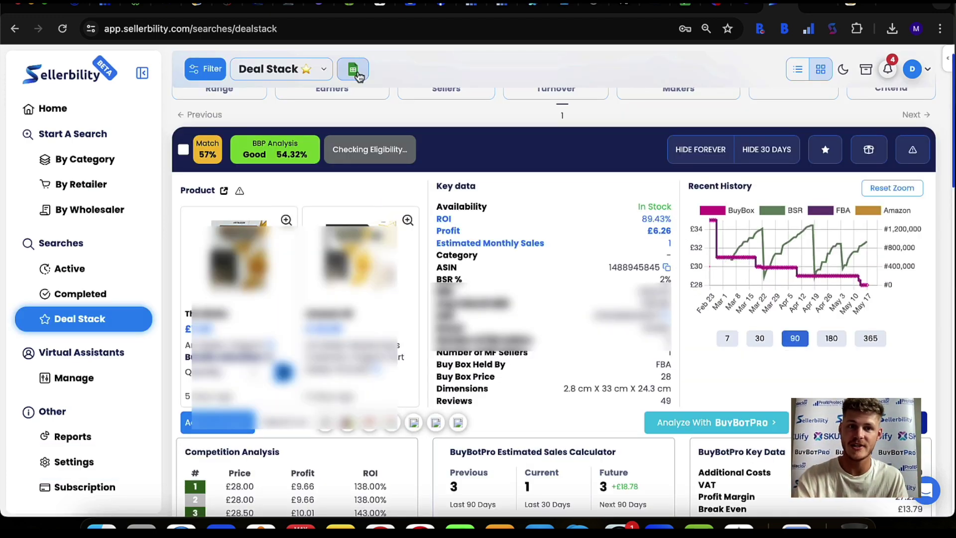
pyautogui.click(358, 74)
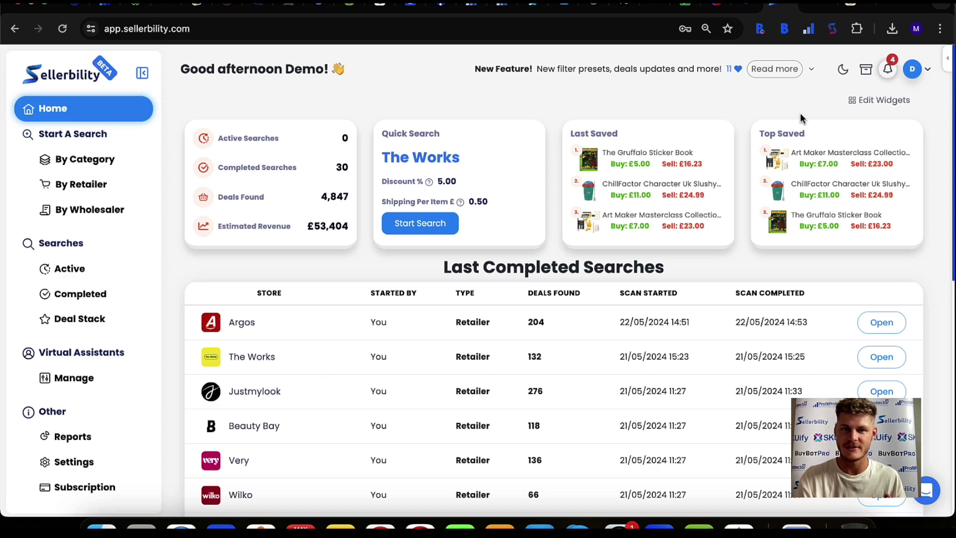
# Switch the interface to dark mode and open the search by retailer
pyautogui.click(843, 70)
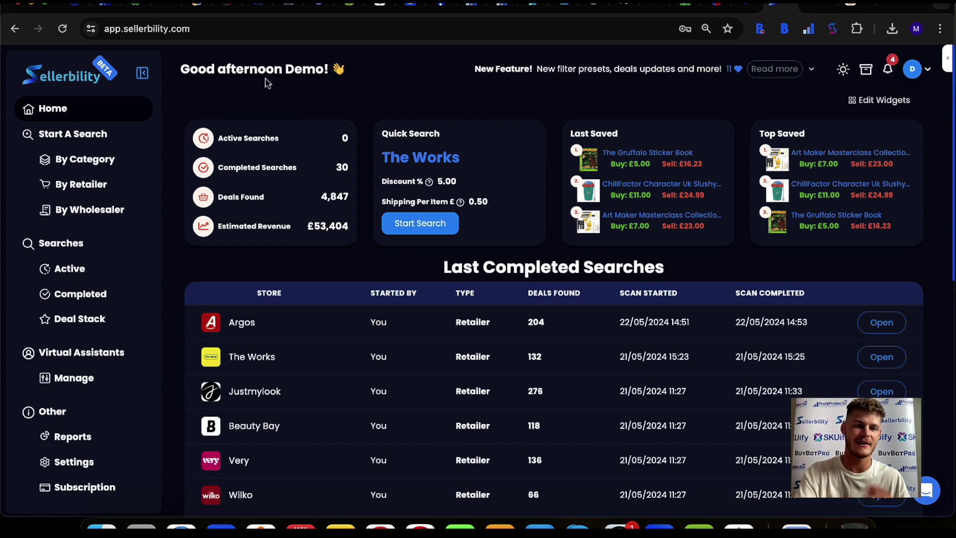
pyautogui.click(103, 186)
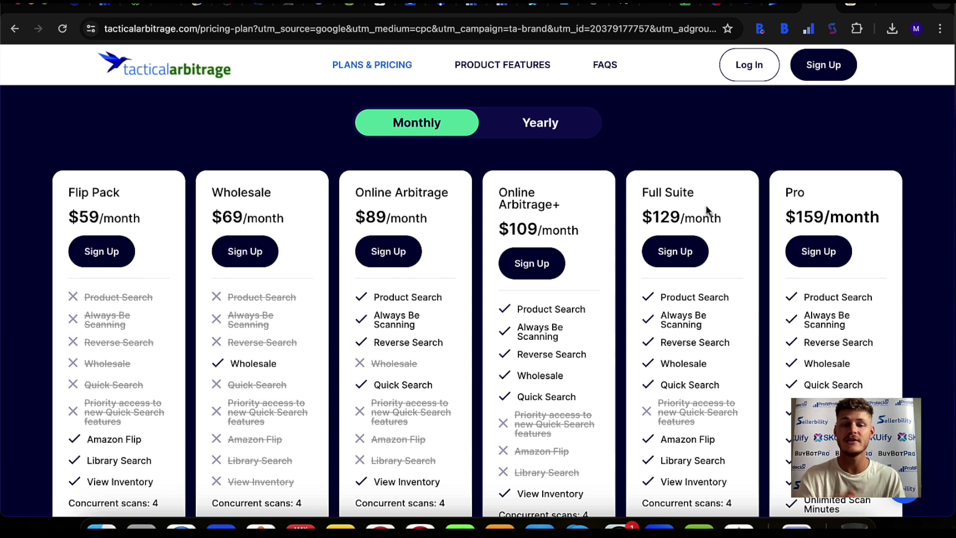
# Compare Tactical Arbitrage's monthly plans and their included features with Sellerbility's 1, 3 and 5 Pipes subscription plans
pyautogui.scroll(-1, 695, 221)
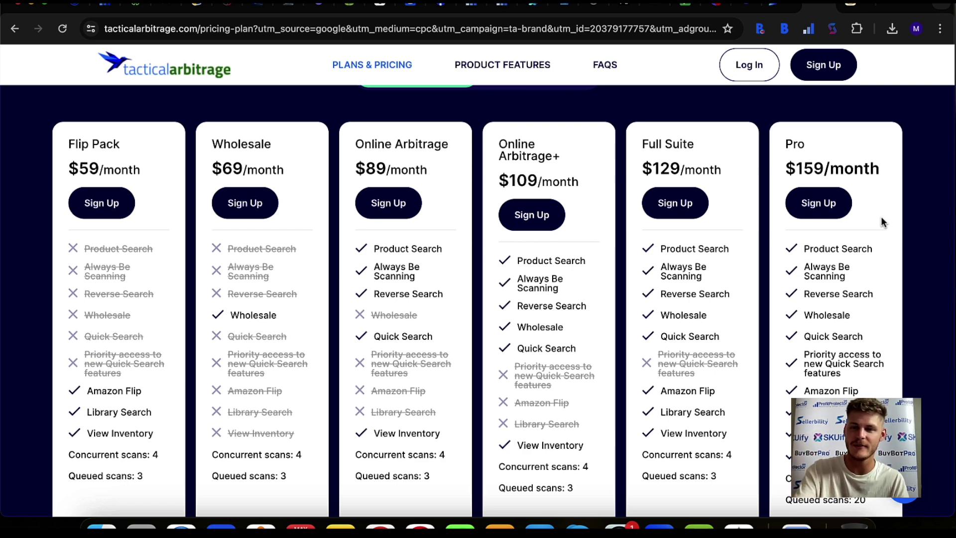
pyautogui.scroll(-3, 883, 223)
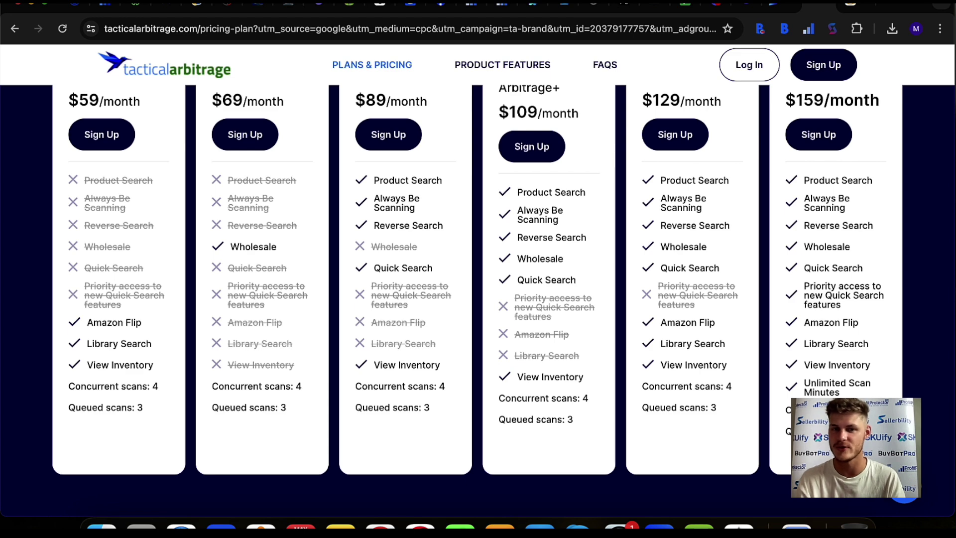
pyautogui.scroll(2, 478, 298)
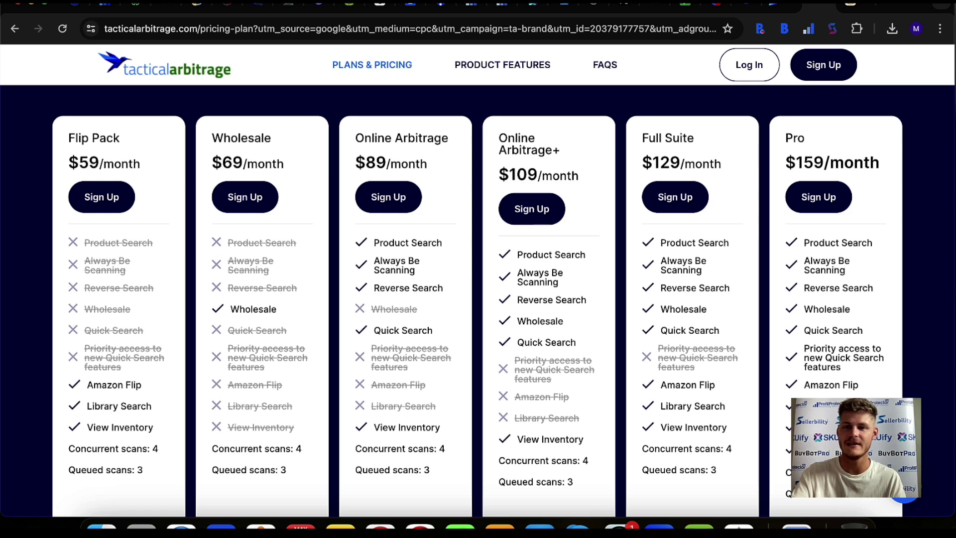
pyautogui.click(780, 9)
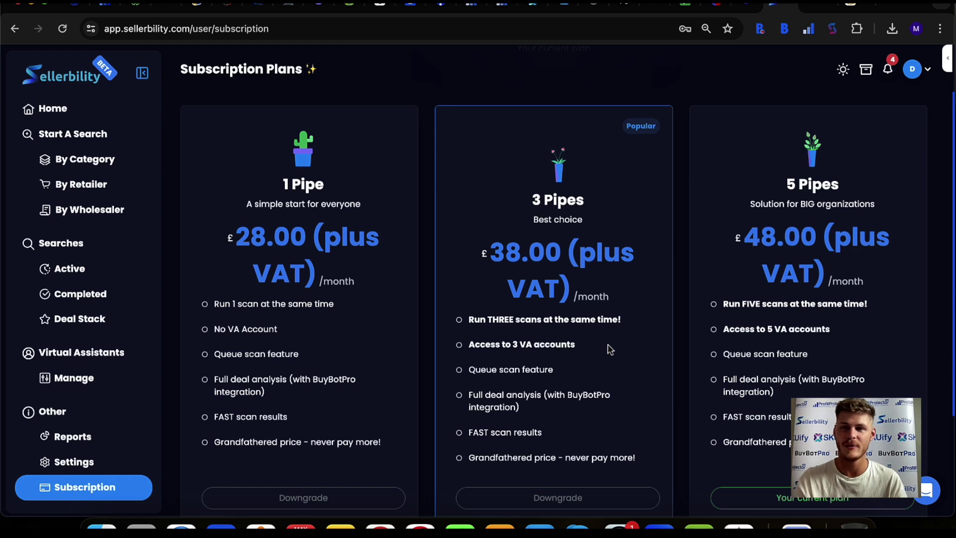
pyautogui.click(802, 7)
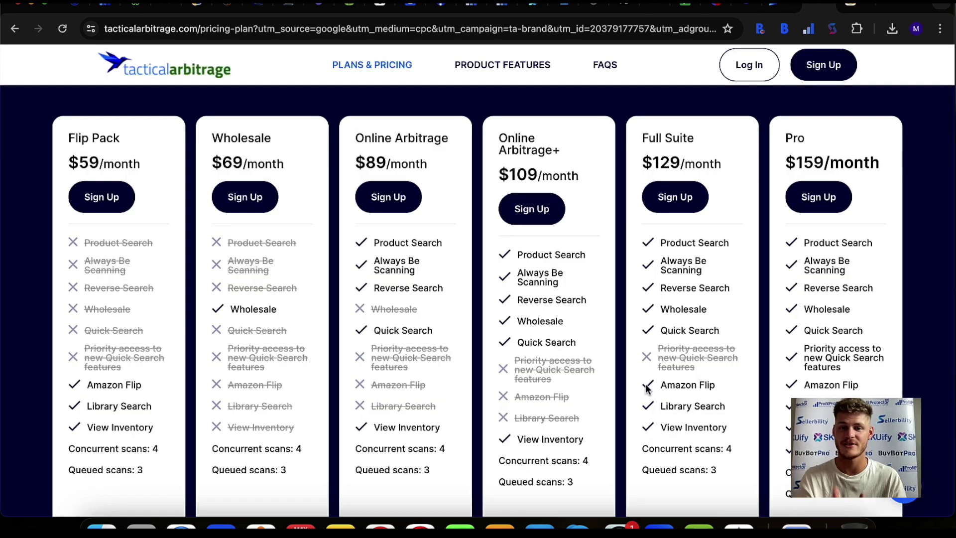